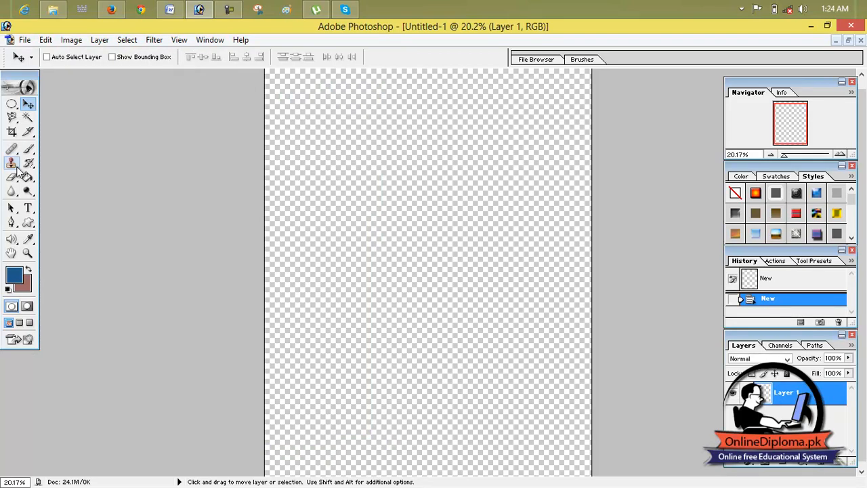
- Add a blue Arial Bold 24 pt text layer reading "Diplomaonline,pk" near the canvas's left side
drag(28, 209, 78, 213)
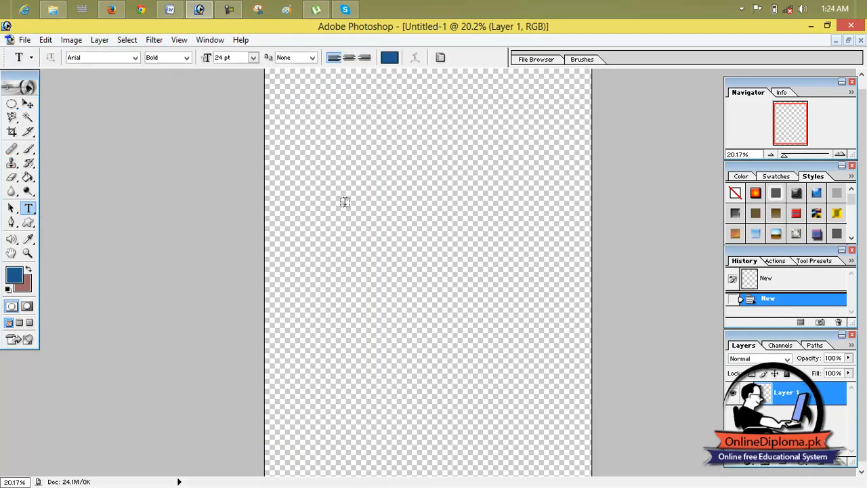
click(289, 227)
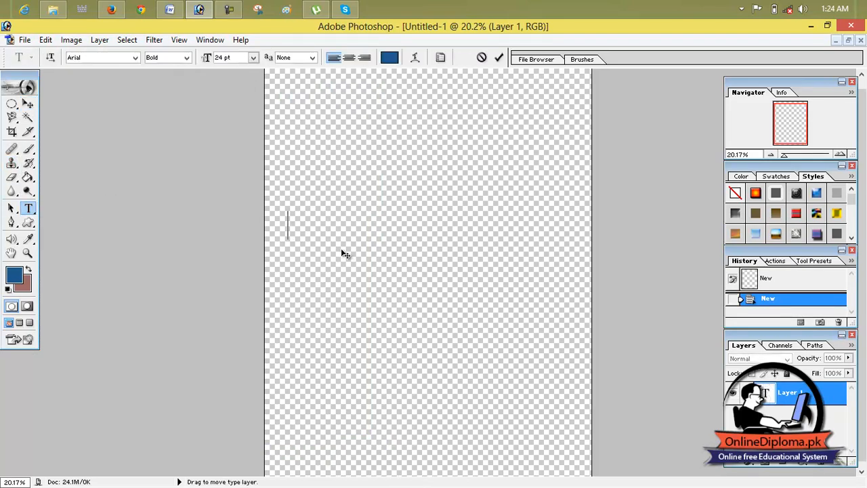
text(di)
key(BackSpace)
key(BackSpace)
text(DI)
text(plomaon)
text(lin)
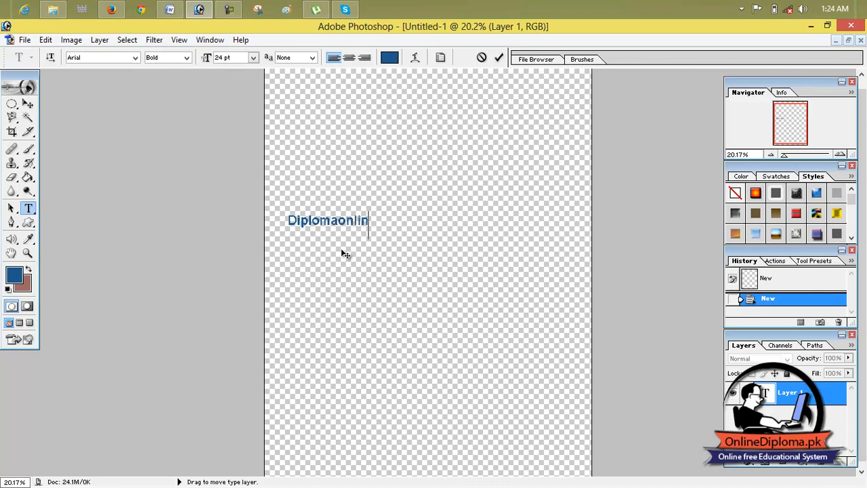
text(e.pk)
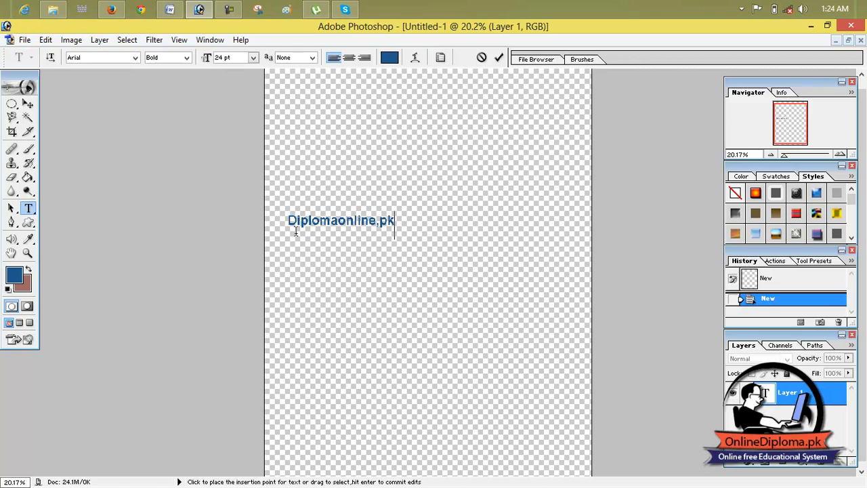
drag(288, 221, 396, 219)
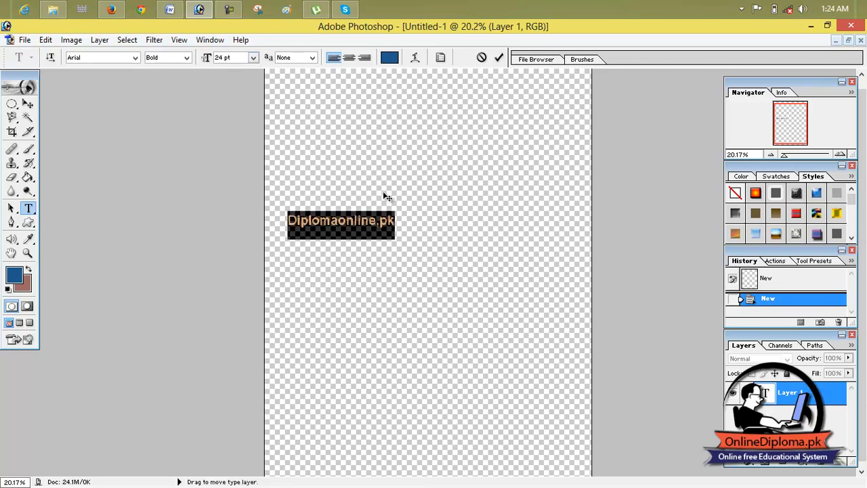
key(ctrl+t)
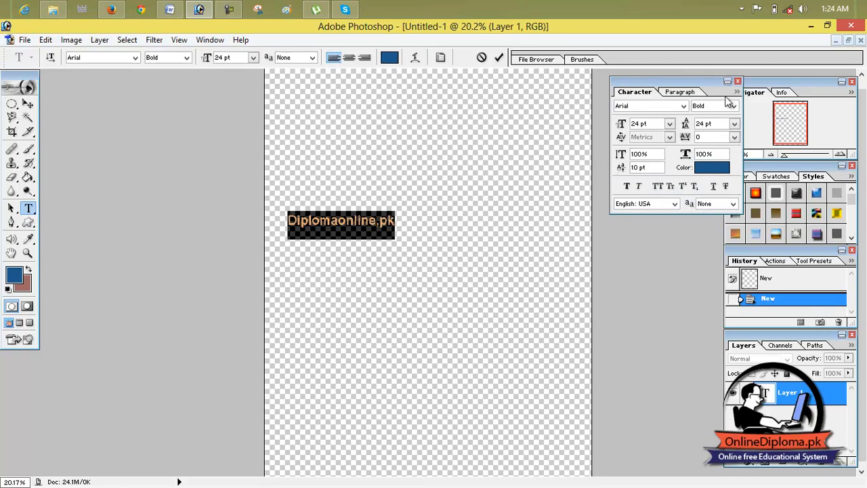
click(738, 82)
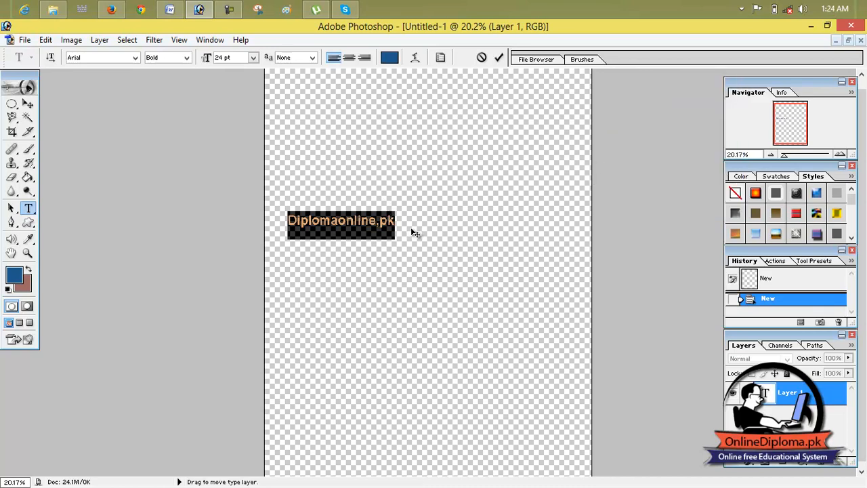
- Enlarge the text with Free Transform to about 263% width and 644% height so it spans most of the canvas width
click(27, 103)
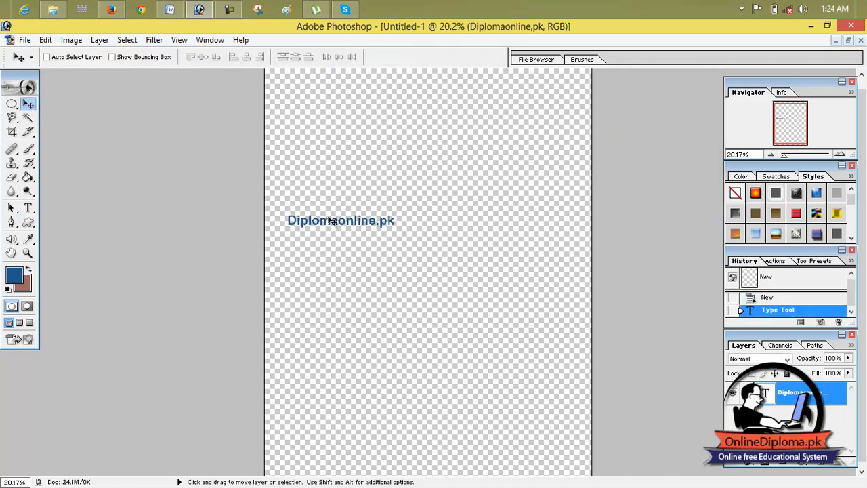
key(ctrl+t)
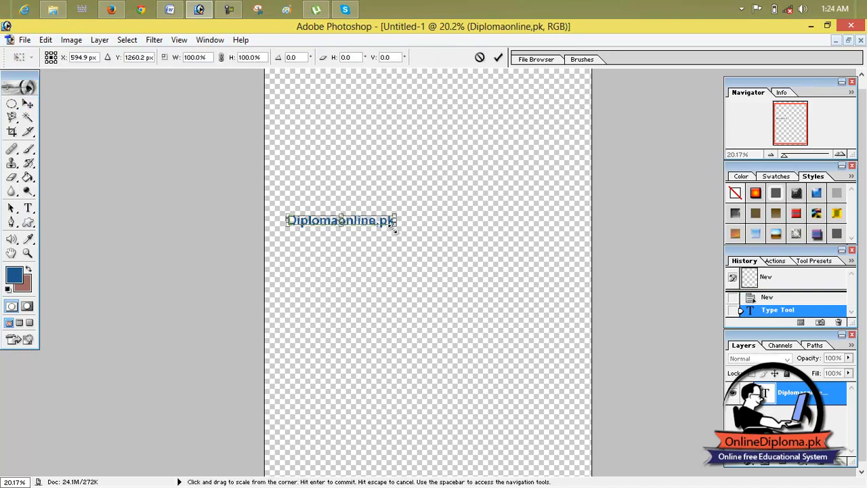
drag(398, 228, 570, 276)
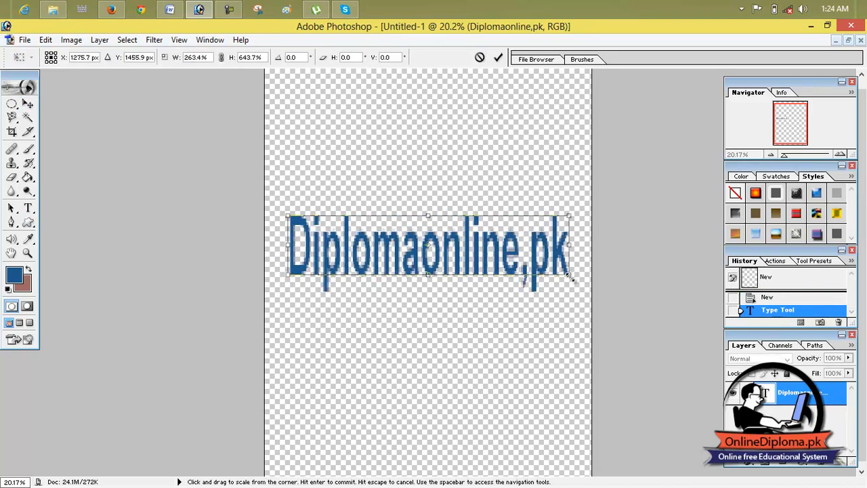
click(498, 57)
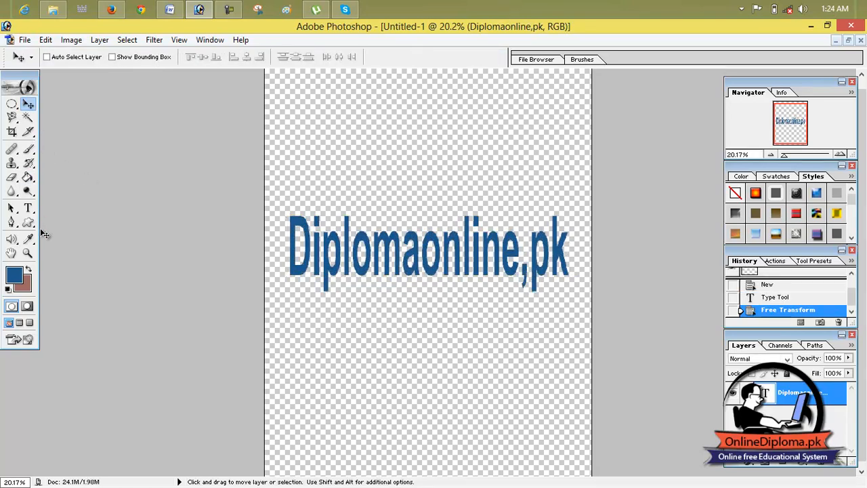
- Replace the comma in the text with a period so it reads "Diplomaonline.pk"
click(28, 209)
click(535, 276)
key(BackSpace)
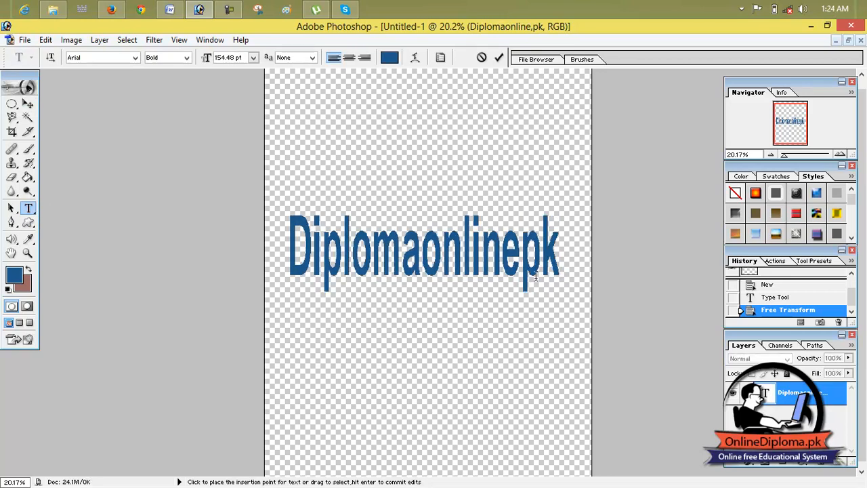
text(.)
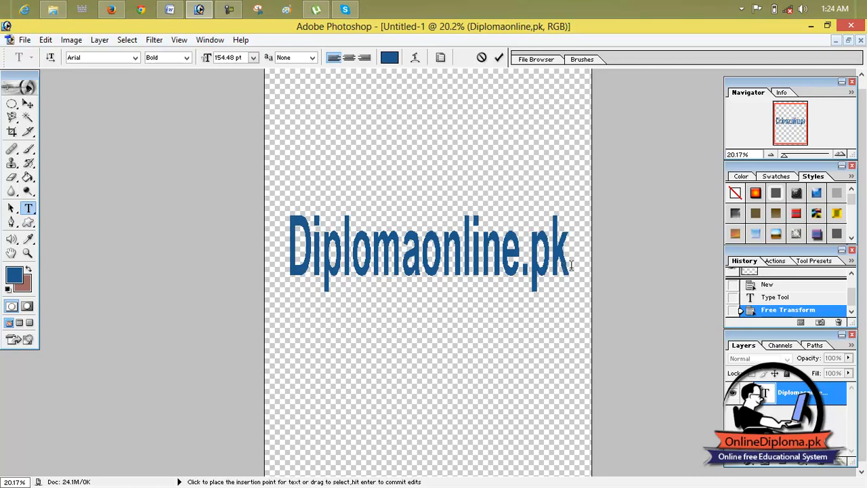
- Try the whole text at 18 pt and 48 pt, and set its font size to 72 pt
drag(571, 265, 287, 262)
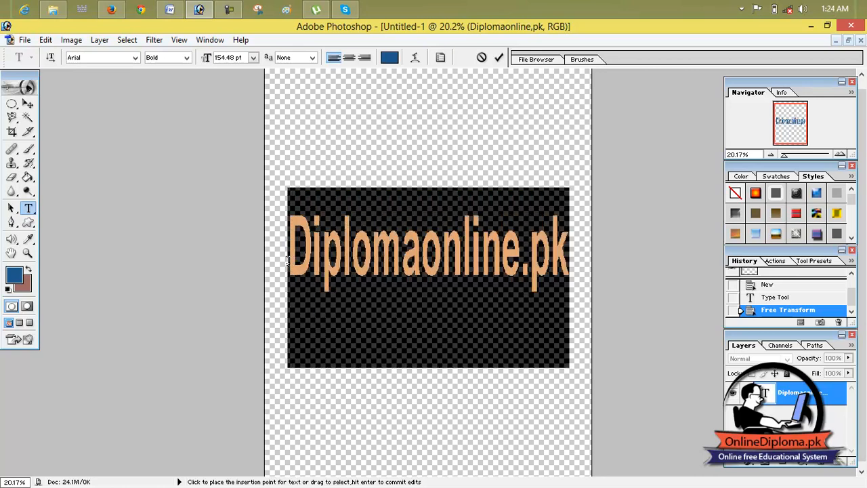
click(254, 58)
click(257, 188)
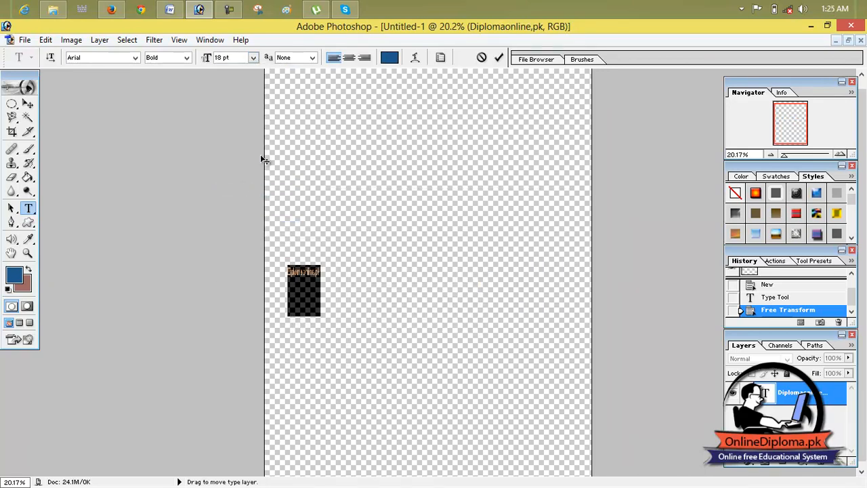
click(253, 59)
click(248, 244)
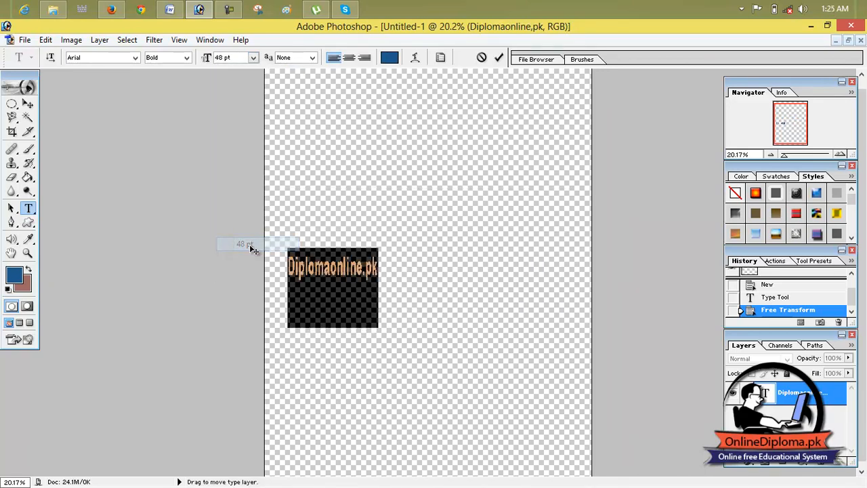
click(254, 59)
click(249, 271)
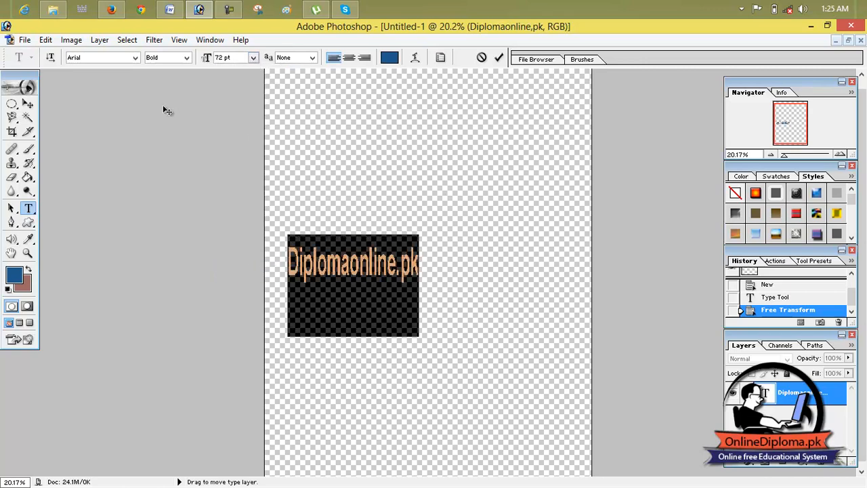
click(28, 103)
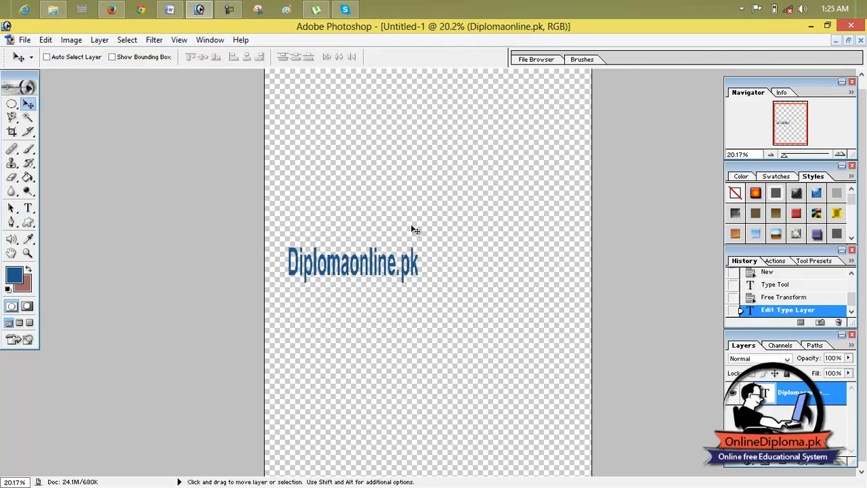
- Stretch the text with Free Transform to about 217% width, make it slightly taller, and nudge it up a little
key(ctrl+t)
drag(419, 263, 574, 285)
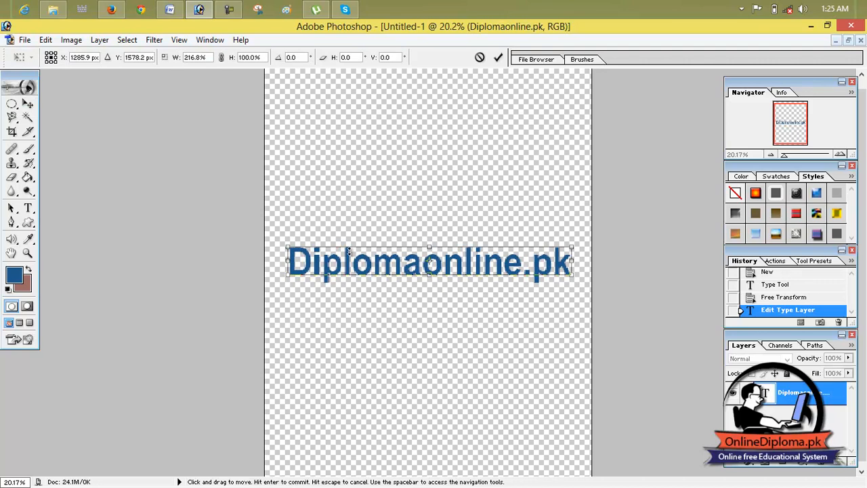
drag(429, 273, 430, 285)
click(498, 57)
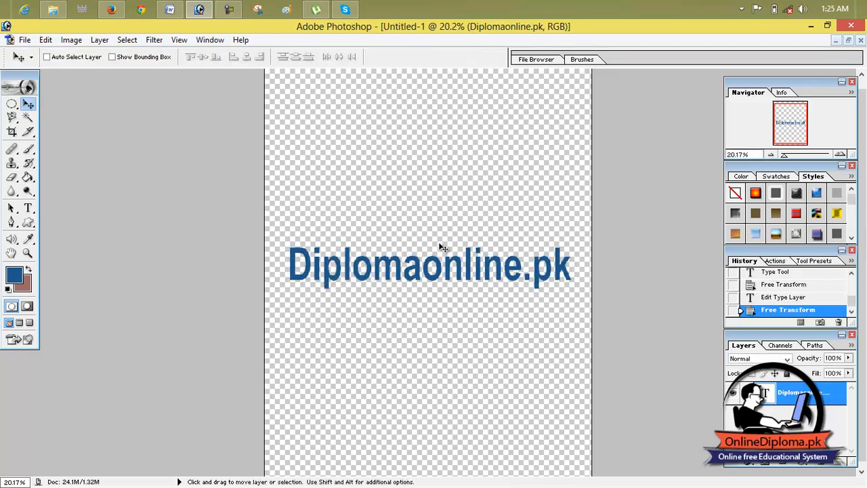
drag(442, 248, 441, 242)
- View the Blending Options in the text layer's style settings and leave them without applying changes
click(148, 40)
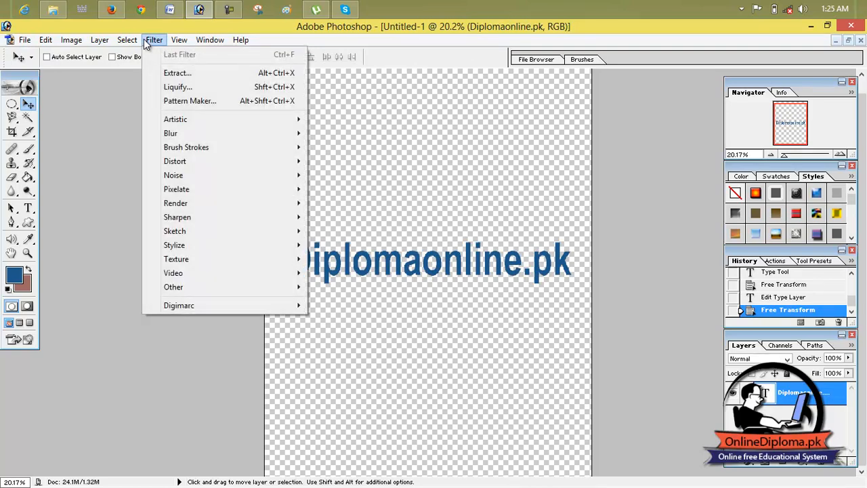
mouse_move(107, 42)
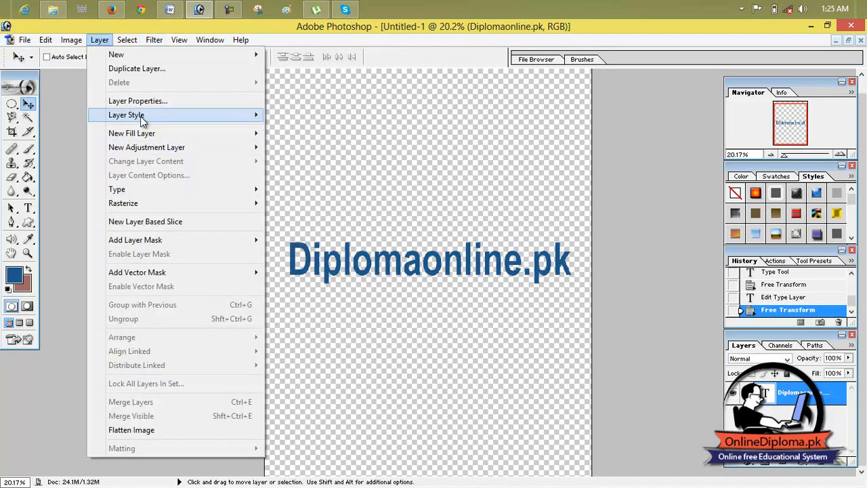
mouse_move(140, 116)
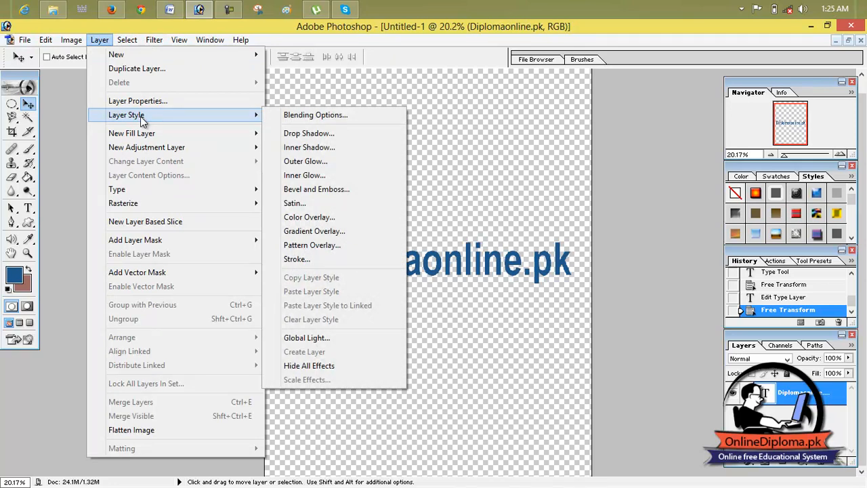
click(306, 120)
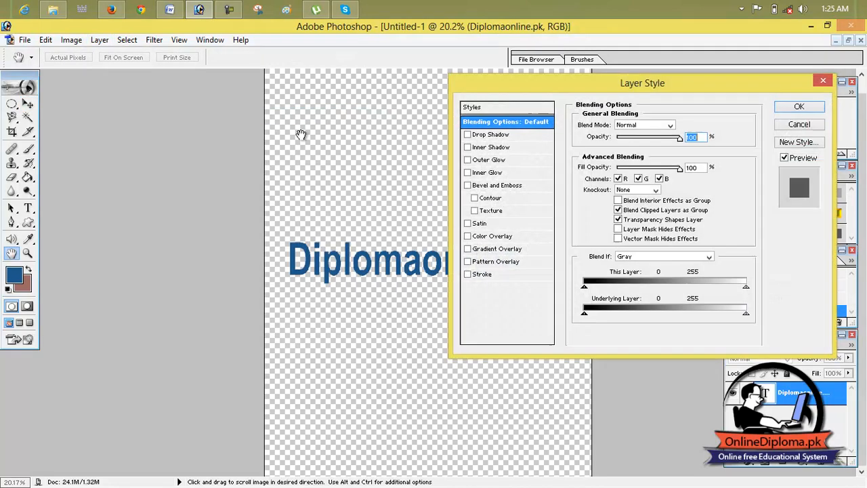
drag(515, 85, 542, 66)
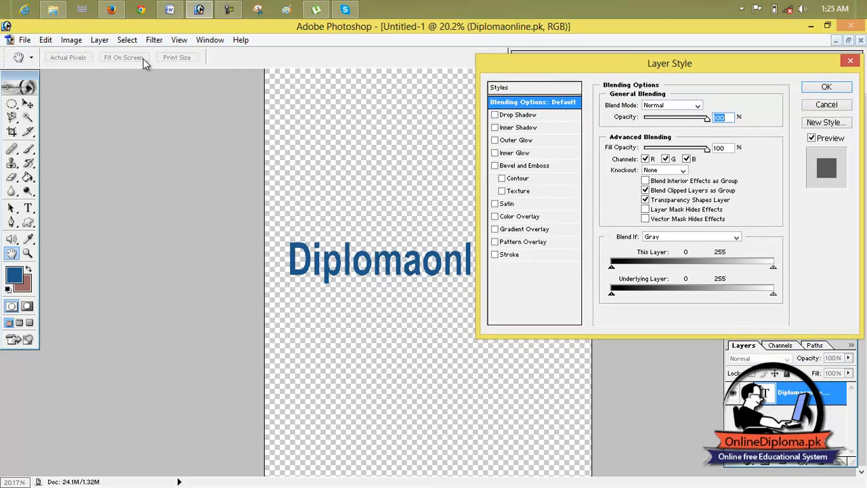
click(127, 39)
mouse_move(99, 40)
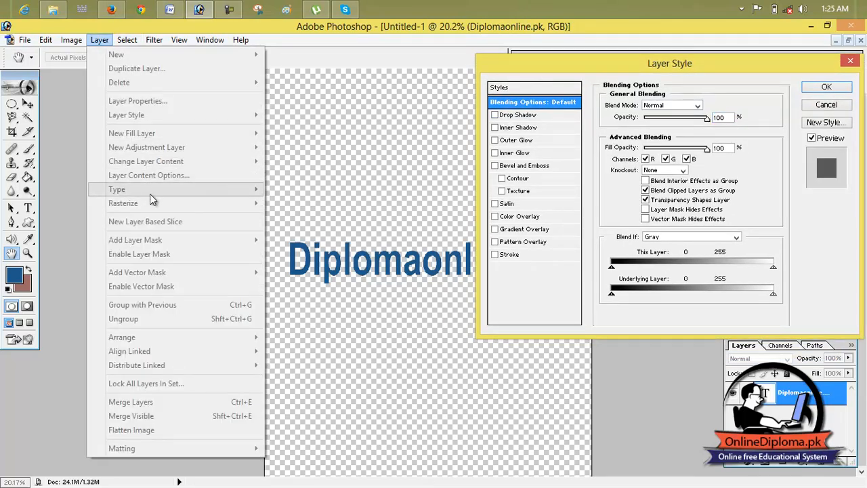
click(852, 63)
click(852, 63)
- Try a drop shadow on the text layer with 32% opacity and 191 px distance, and discard it
click(127, 40)
mouse_move(102, 42)
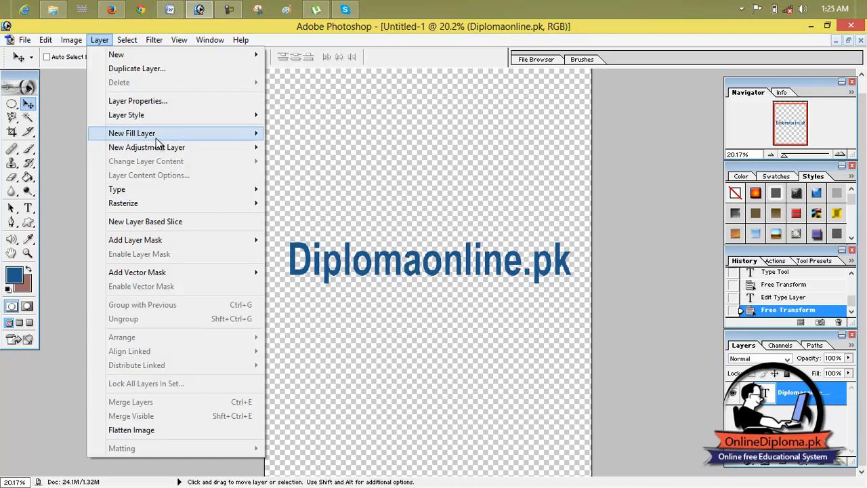
mouse_move(156, 149)
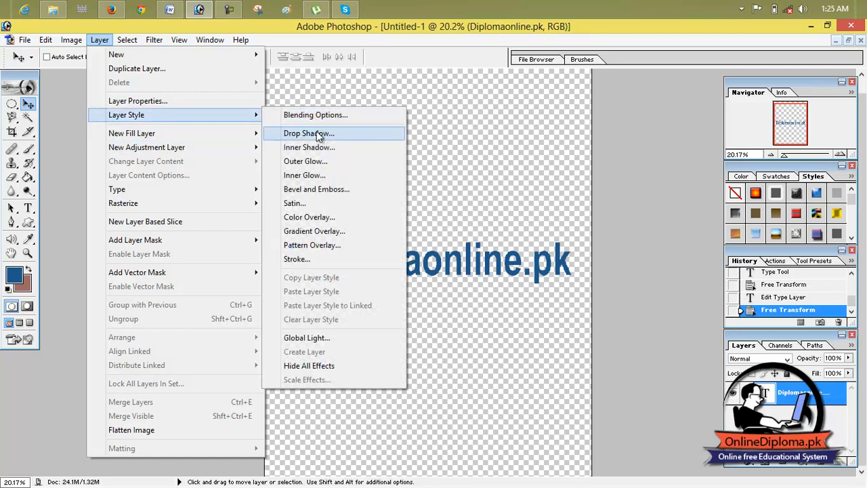
click(330, 134)
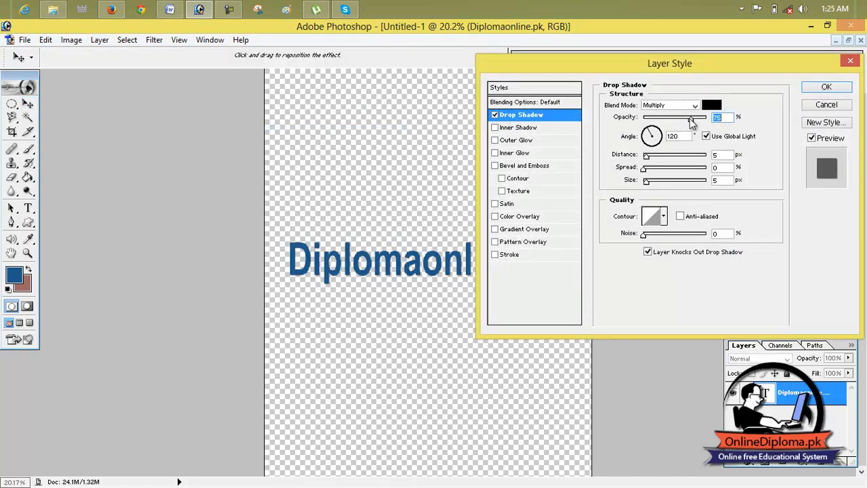
drag(670, 63, 718, 30)
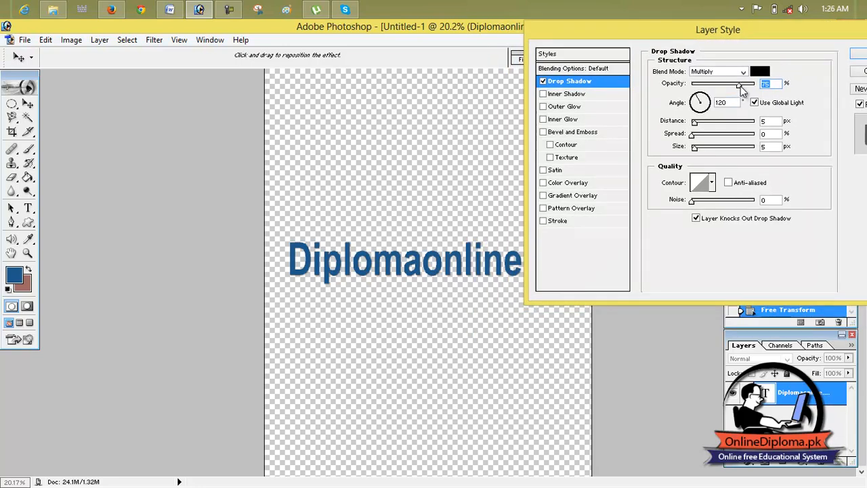
drag(741, 85, 716, 89)
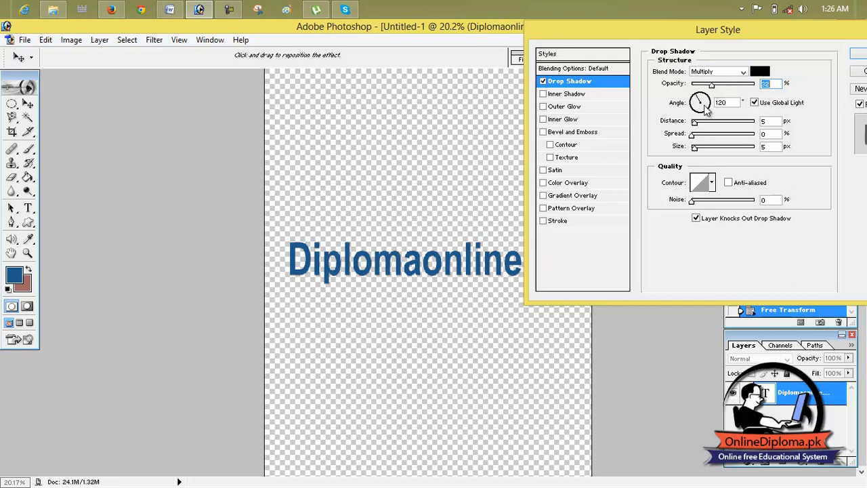
drag(697, 125, 744, 127)
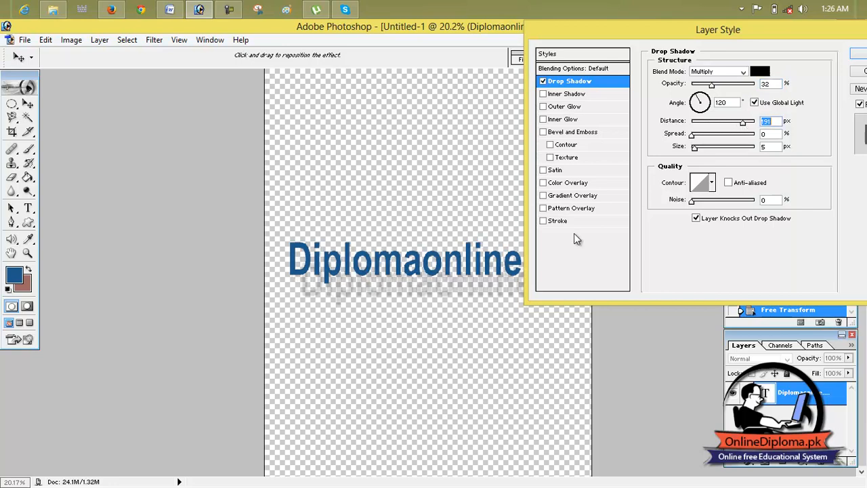
drag(309, 289, 359, 299)
drag(855, 32, 798, 32)
click(840, 32)
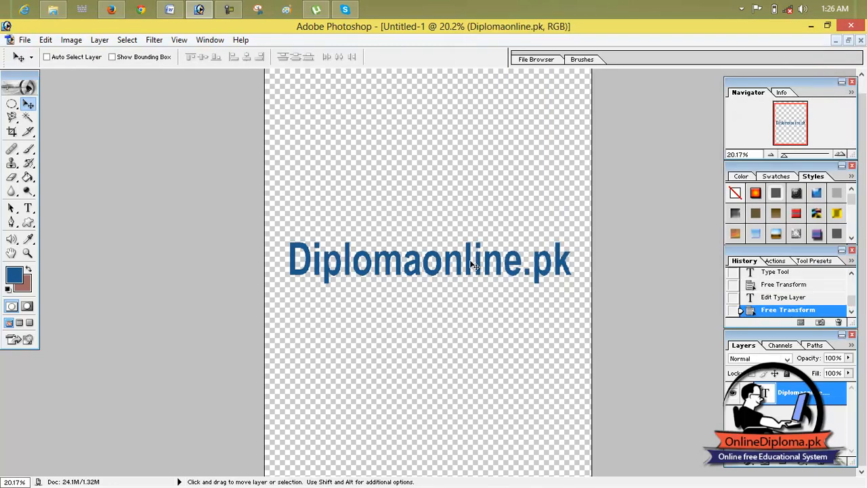
click(127, 40)
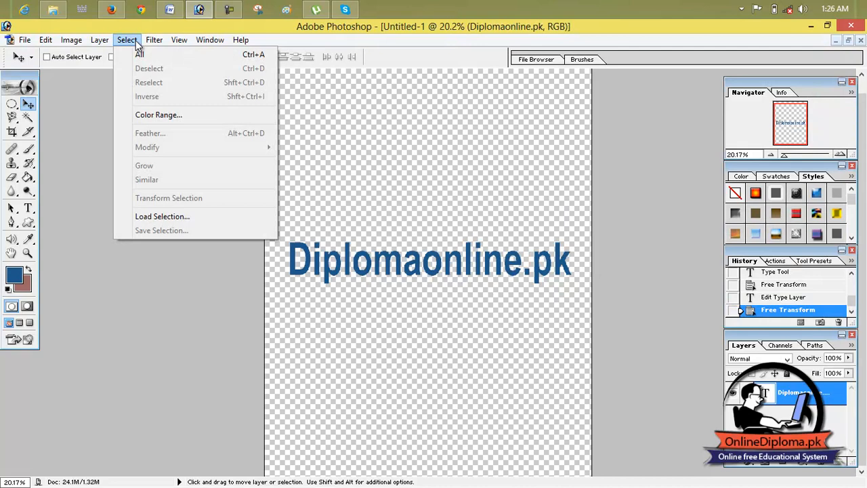
mouse_move(68, 40)
mouse_move(74, 55)
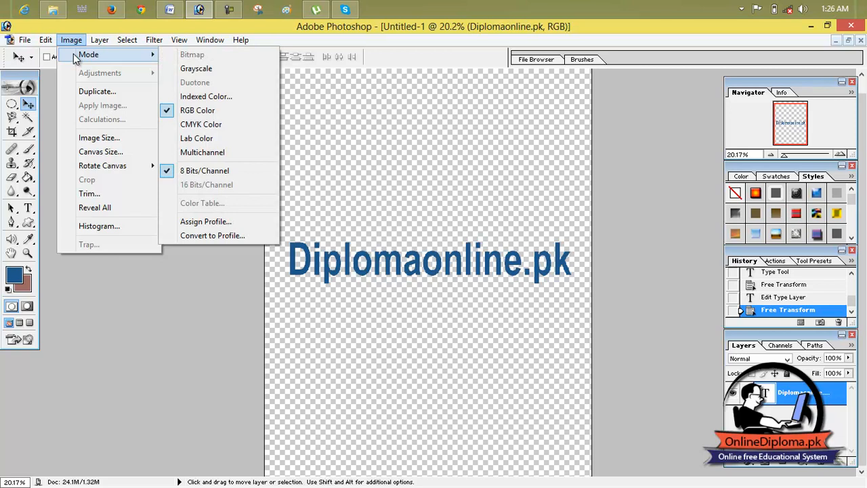
click(330, 140)
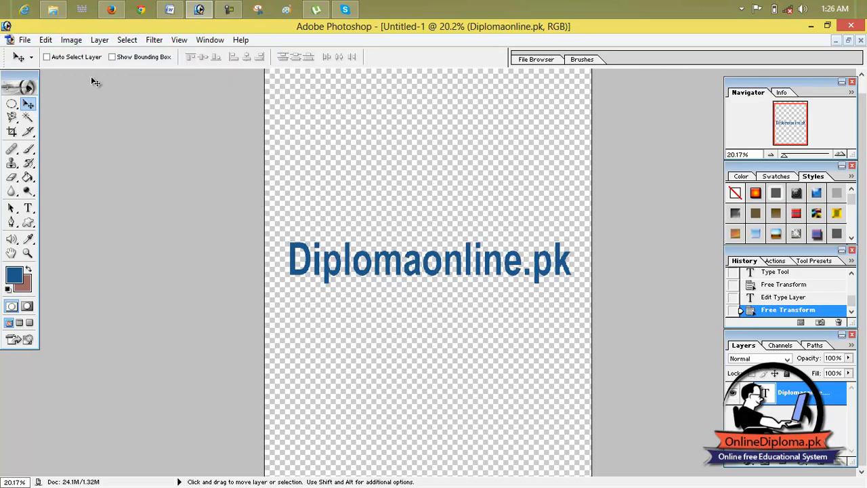
- Create a new Letter-size RGB document at 300 pixels/inch with white contents
click(25, 40)
click(46, 54)
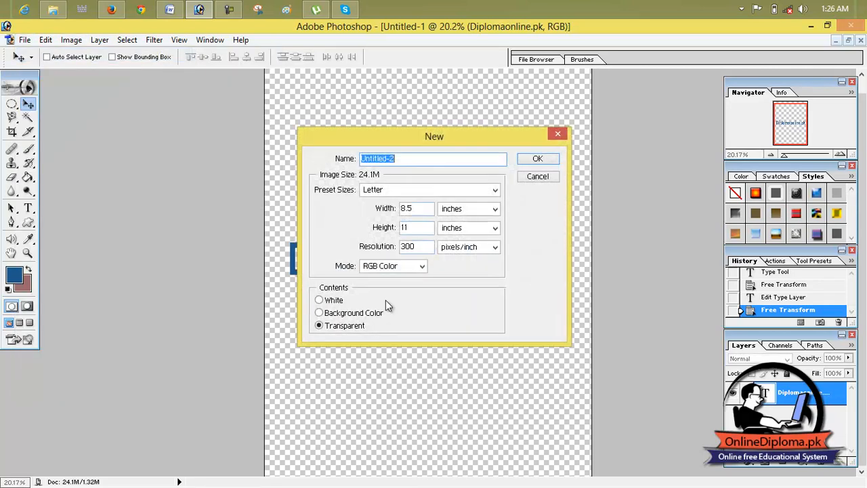
click(319, 300)
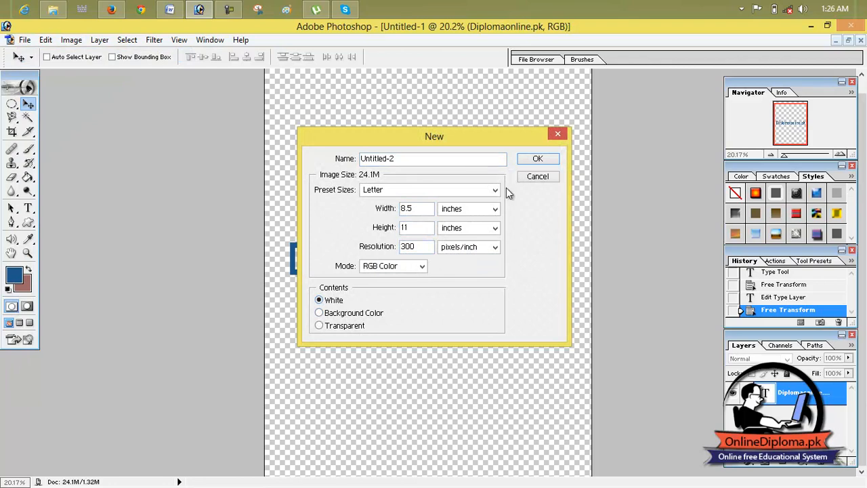
click(540, 158)
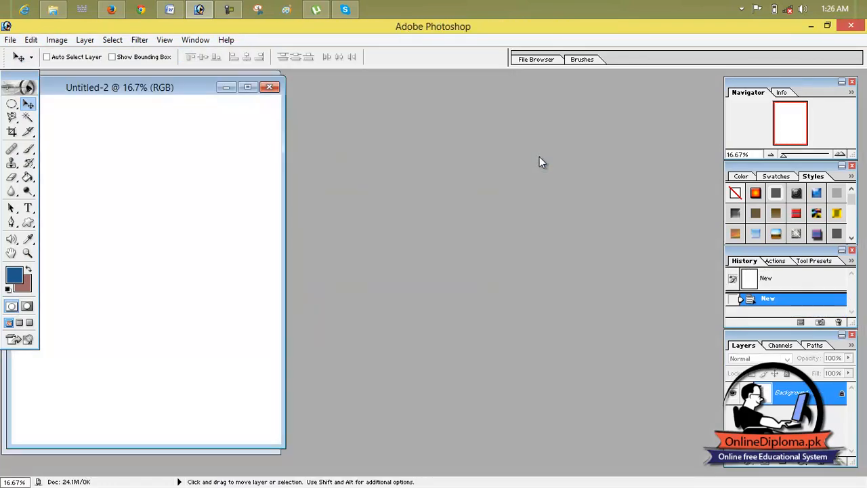
- Copy the Diplomaonline.pk text layer from Untitled-1 into Untitled-2, maximize that document, and place the text horizontally centred near mid-page
drag(211, 87, 545, 116)
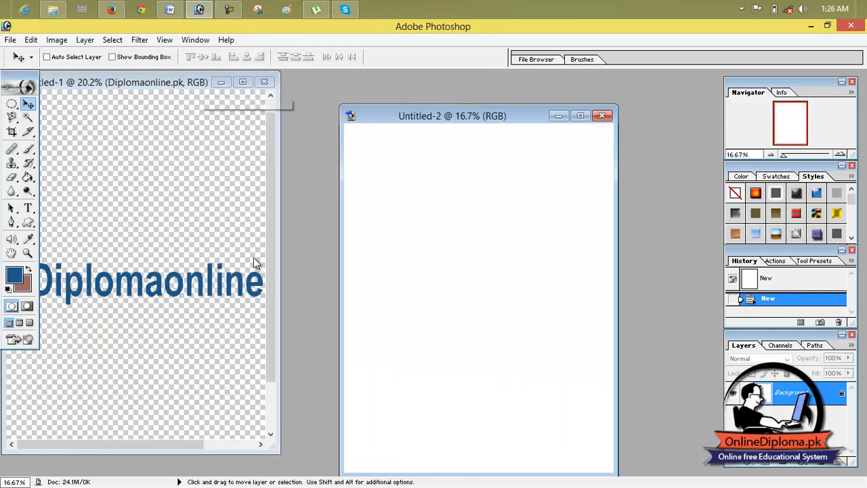
click(195, 286)
drag(195, 286, 442, 278)
click(580, 116)
drag(405, 257, 459, 289)
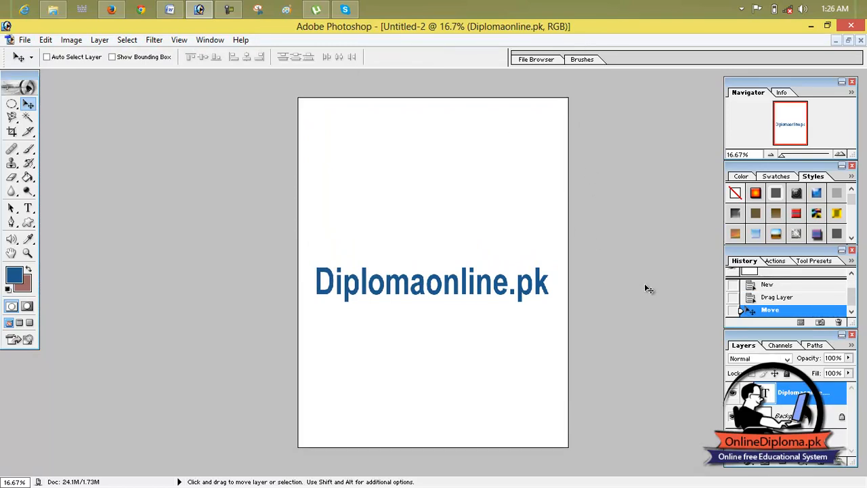
- Try a drop shadow on the text layer at distances of 89 and 79 px, and reposition it to 104° and 39 px
click(180, 40)
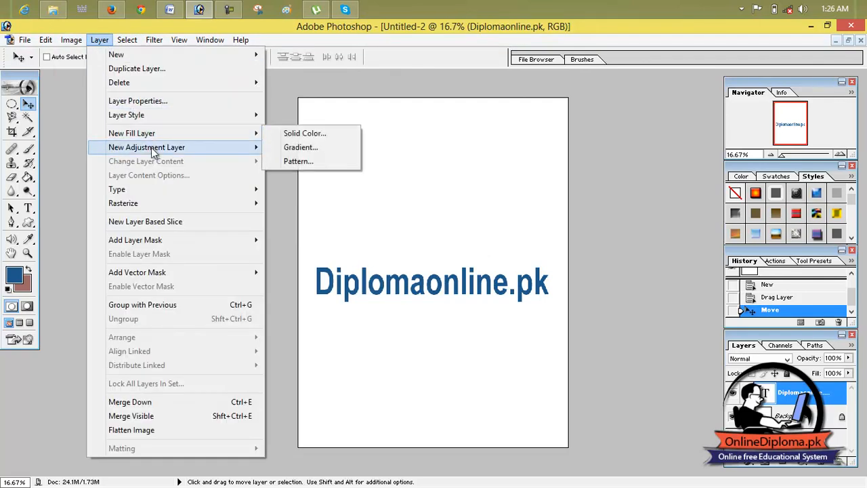
mouse_move(152, 120)
click(305, 134)
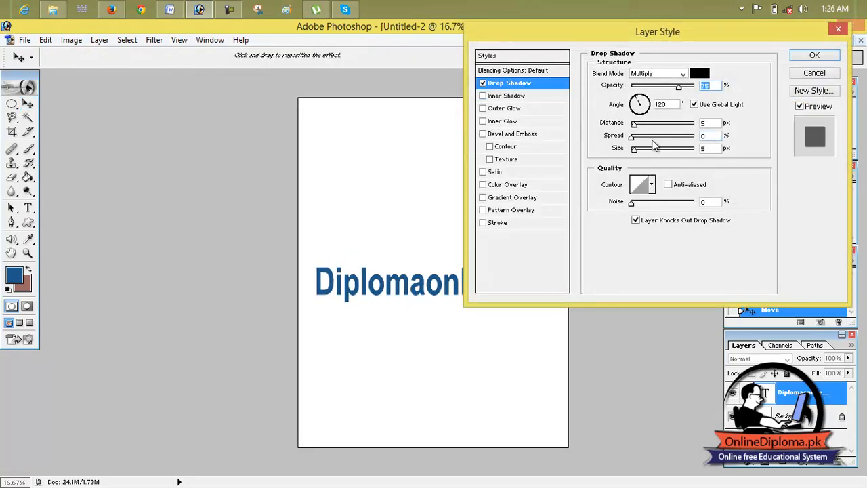
drag(638, 129, 676, 141)
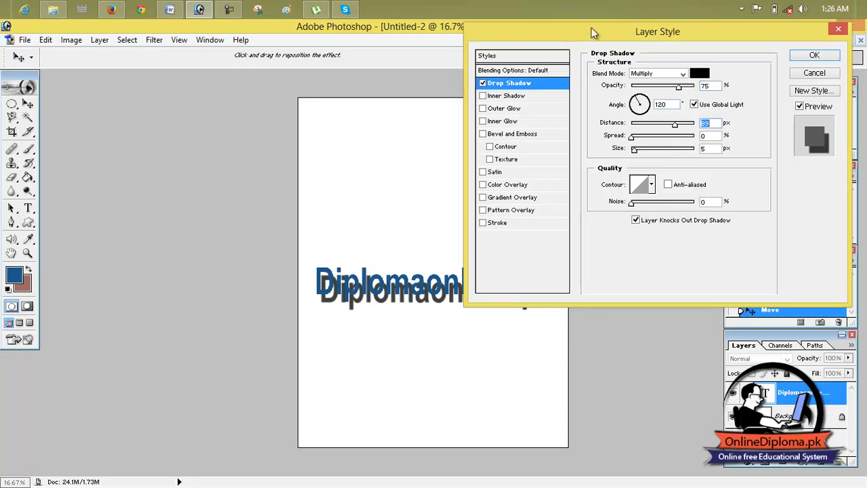
drag(593, 32, 657, 27)
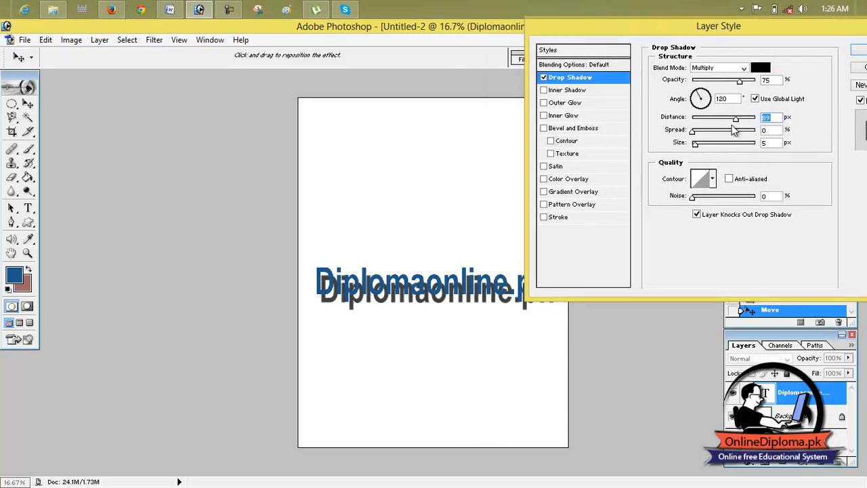
drag(736, 120, 733, 121)
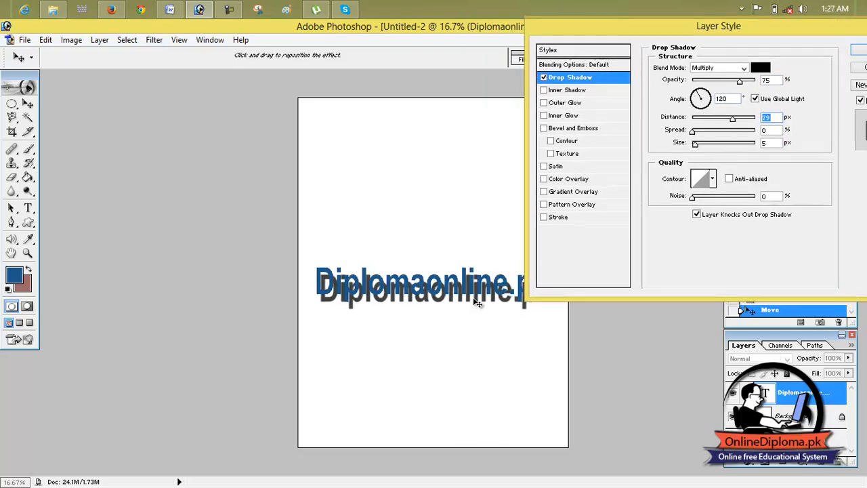
mouse_move(485, 303)
mouse_down()
mouse_move(483, 377)
mouse_move(482, 301)
mouse_up()
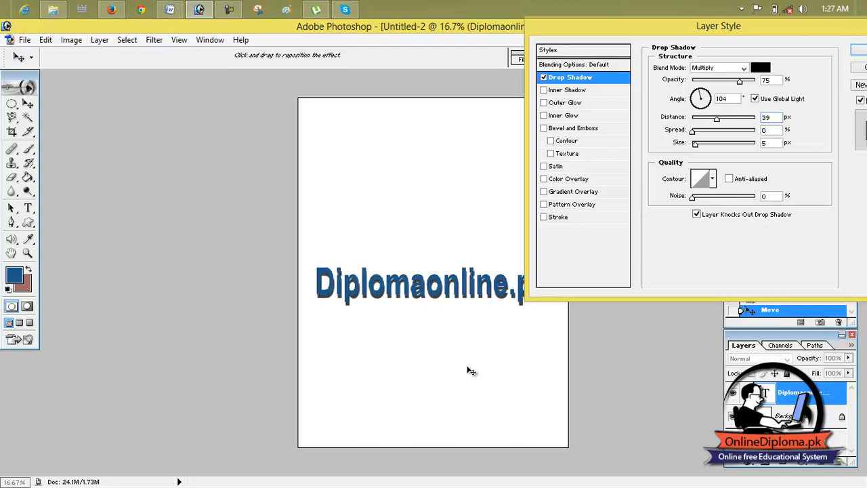
- Try other drop shadow angles, and adjust it to 78°, 15 px distance, 87% spread and 29 px size
click(701, 94)
drag(706, 98, 710, 100)
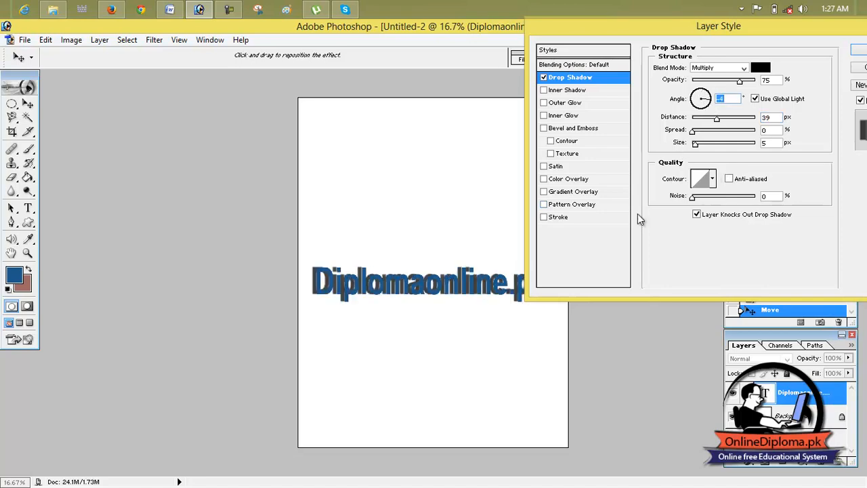
mouse_move(488, 298)
mouse_down()
mouse_move(490, 329)
mouse_move(491, 302)
mouse_move(501, 292)
mouse_up()
drag(693, 132, 747, 133)
drag(695, 144, 709, 157)
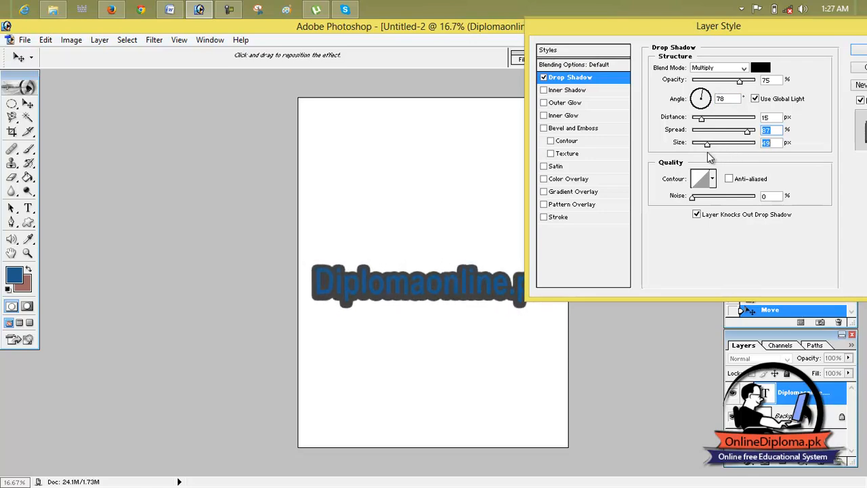
- Change the drop shadow's colour to a bright red
click(762, 69)
click(430, 182)
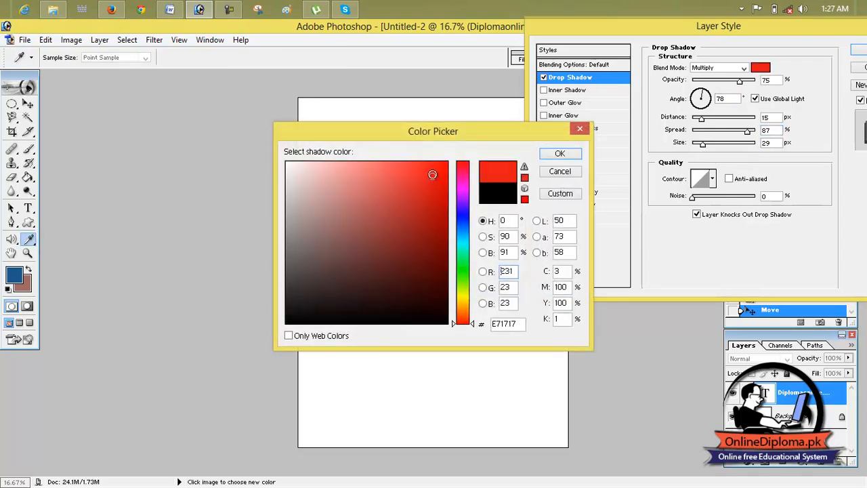
click(560, 153)
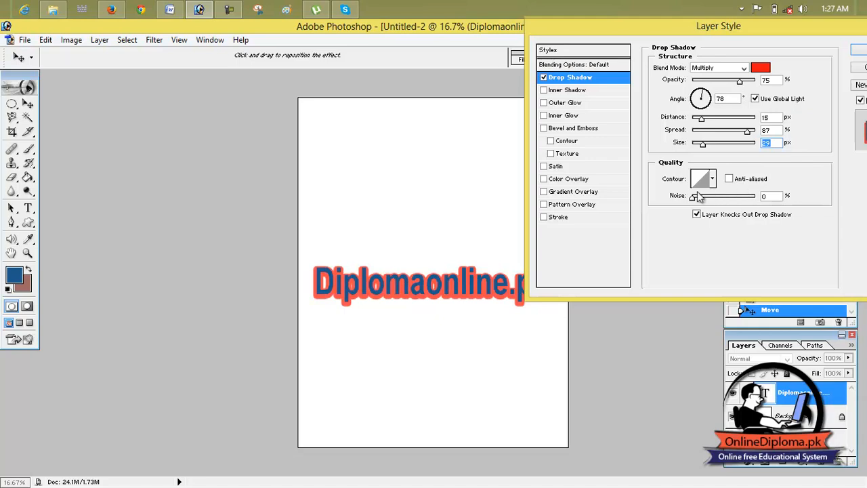
- Try 100% noise on the drop shadow, reduce it to 79%, and choose a V-shaped contour
drag(703, 195, 756, 196)
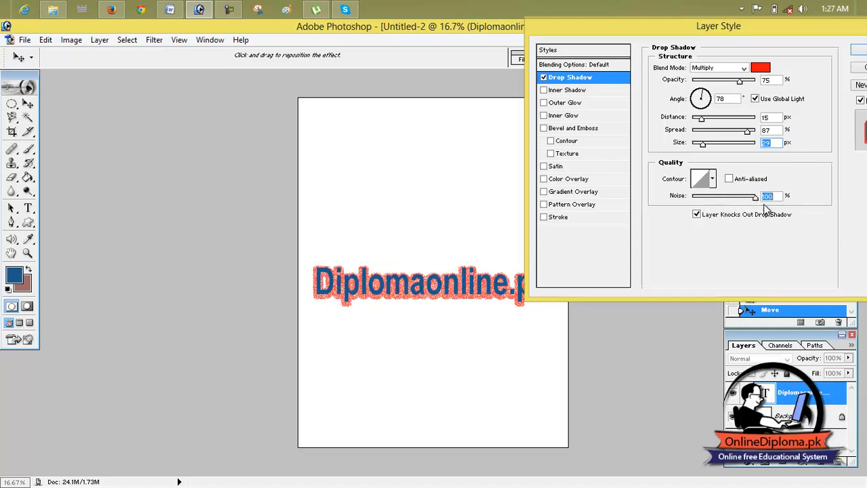
mouse_move(750, 215)
mouse_down()
mouse_move(712, 211)
mouse_move(742, 212)
mouse_up()
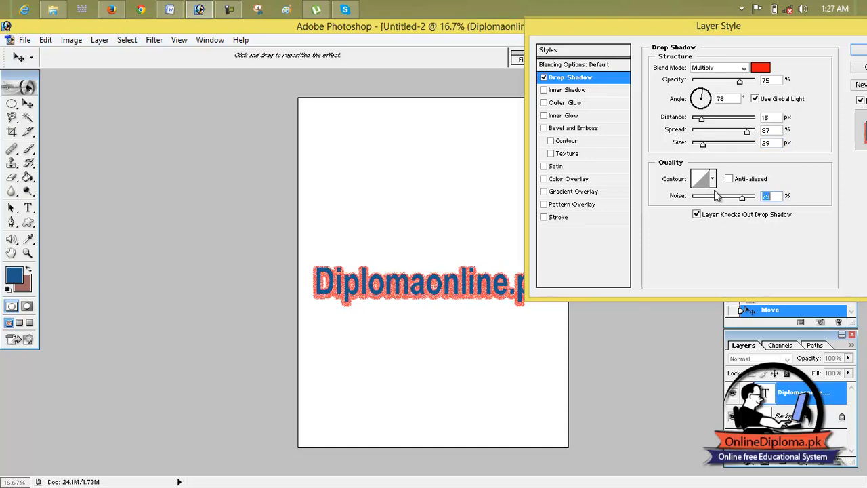
click(712, 178)
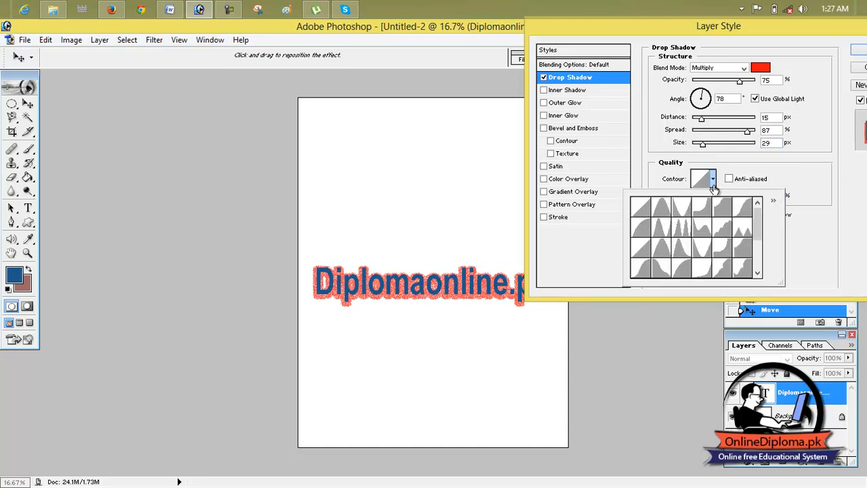
click(820, 183)
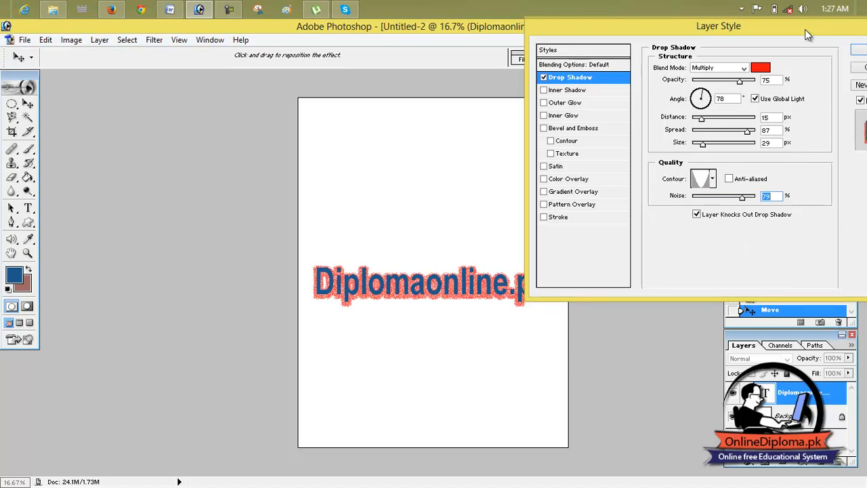
- Turn off the drop shadow and close the layer style settings
click(544, 78)
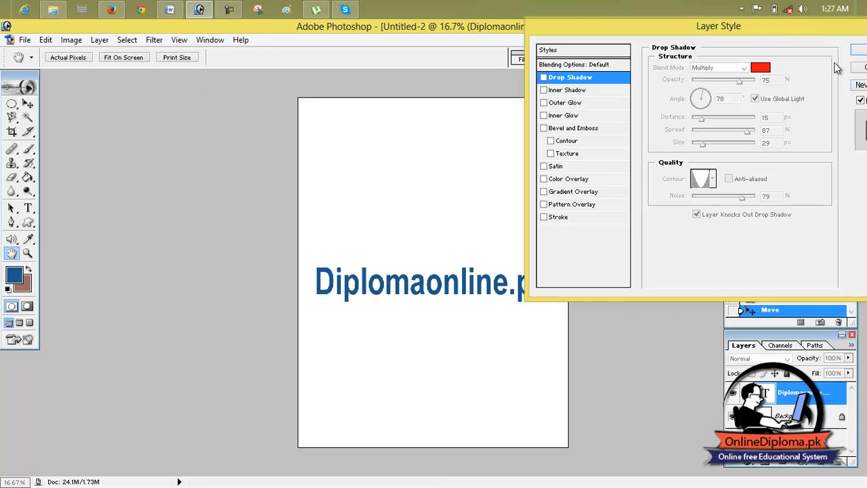
drag(825, 38, 703, 76)
click(765, 81)
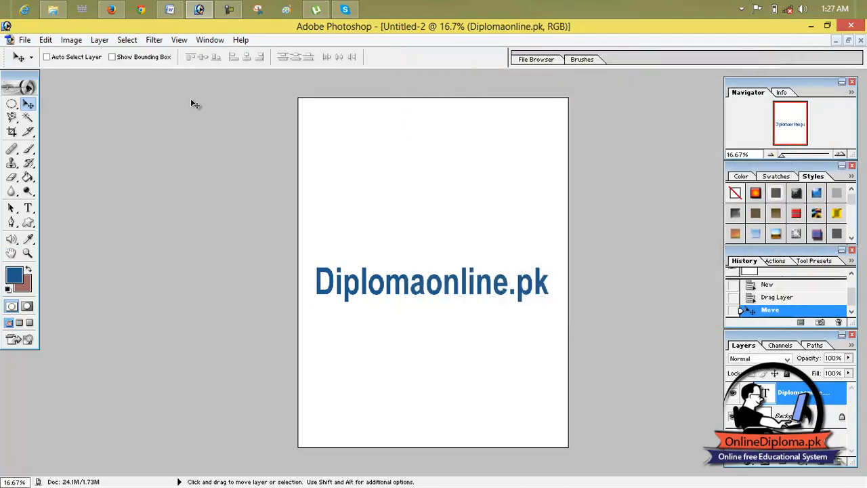
- Try an inner shadow on the text layer, adjusted to 12 px distance, 151° angle and 76% choke
click(153, 40)
mouse_move(99, 40)
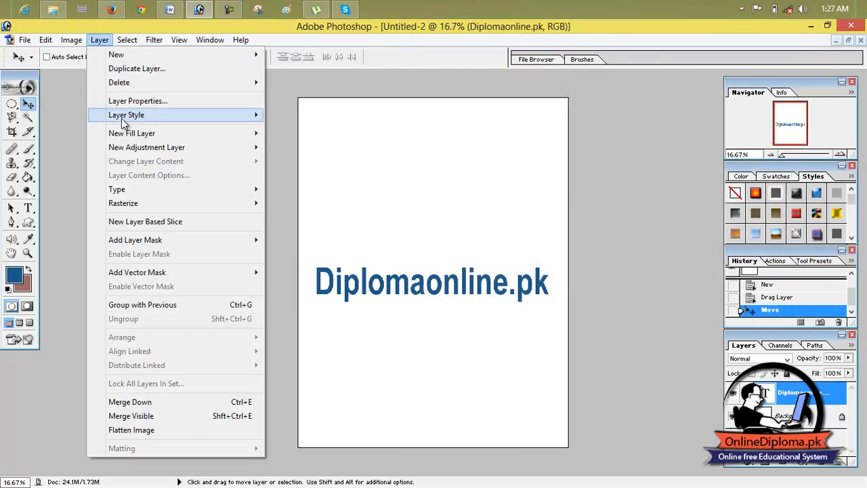
mouse_move(129, 116)
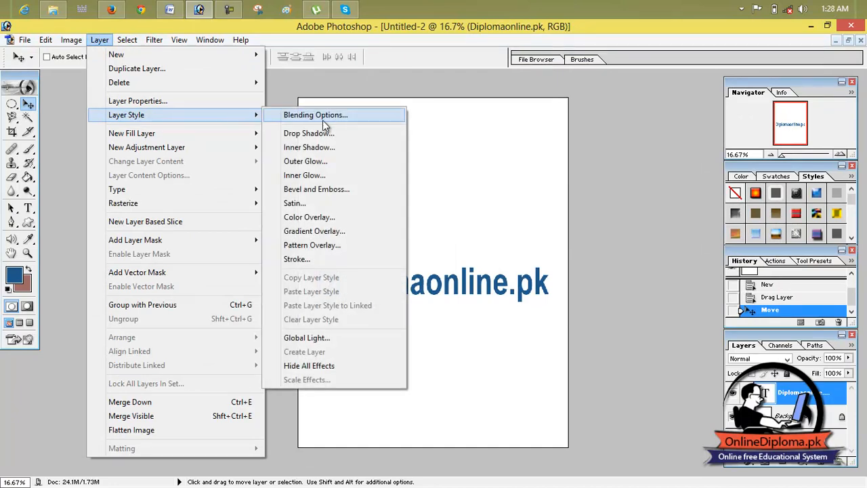
click(332, 145)
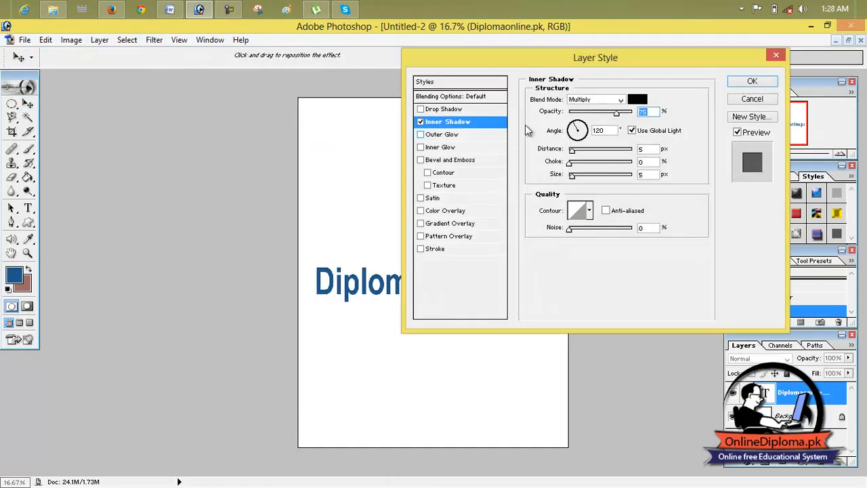
drag(518, 66, 576, 49)
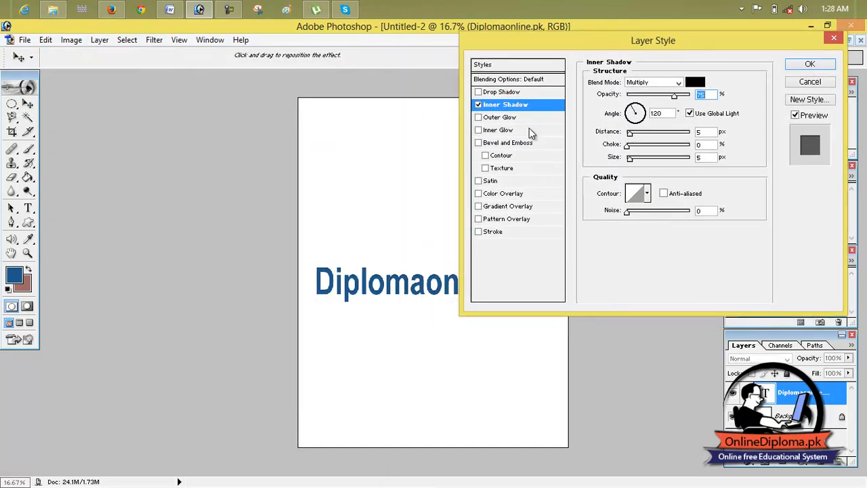
drag(631, 134, 665, 145)
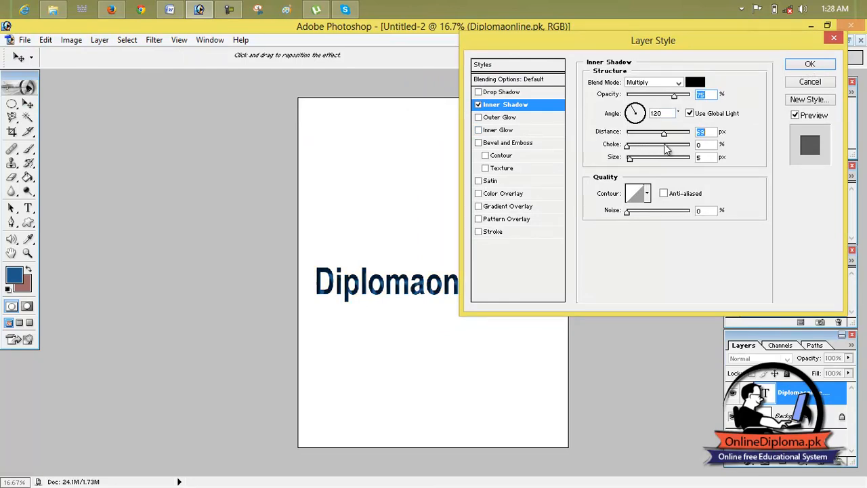
mouse_move(421, 284)
mouse_down()
mouse_move(424, 310)
mouse_move(421, 279)
mouse_up()
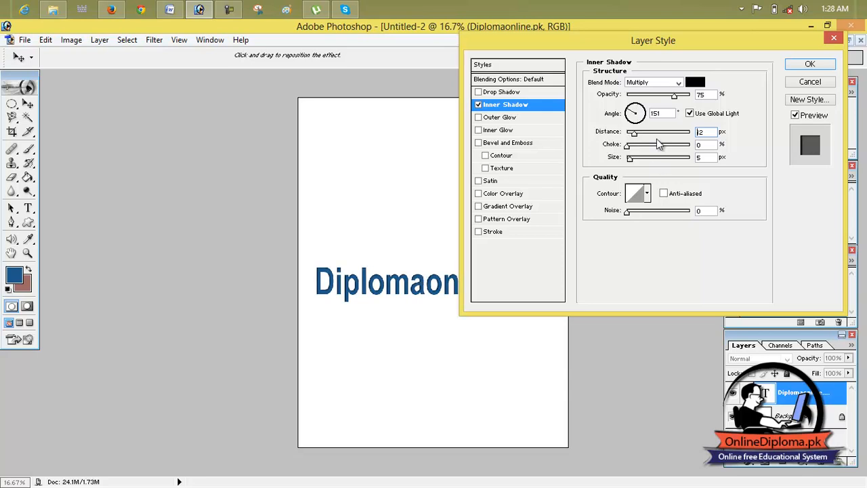
drag(627, 149, 674, 152)
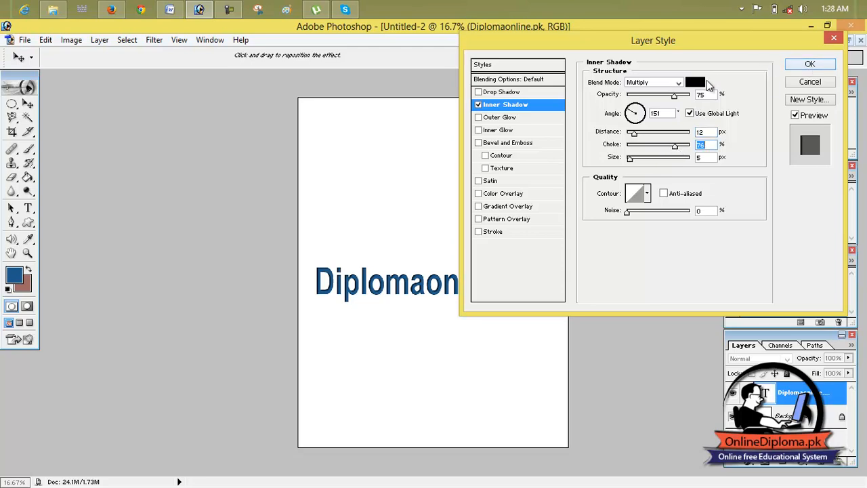
- Colour the inner shadow bright red (F52121) and reposition it to 159° and 17 px distance
click(698, 82)
click(425, 167)
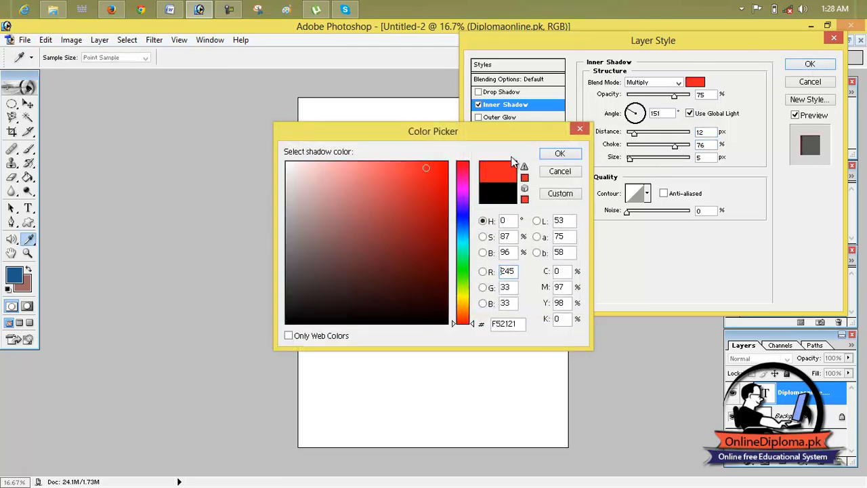
click(560, 154)
drag(375, 290, 371, 290)
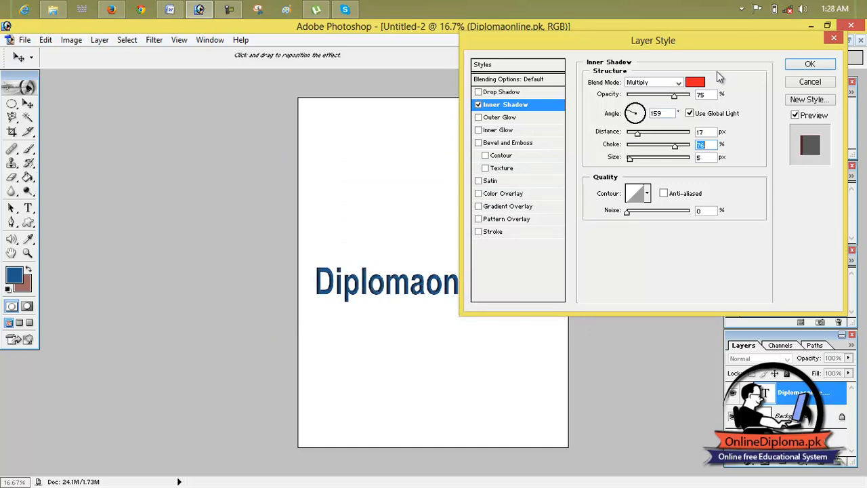
- Reduce the inner shadow's size to 0 px, turn the effect off, and close the layer style settings
drag(627, 158, 610, 166)
click(479, 105)
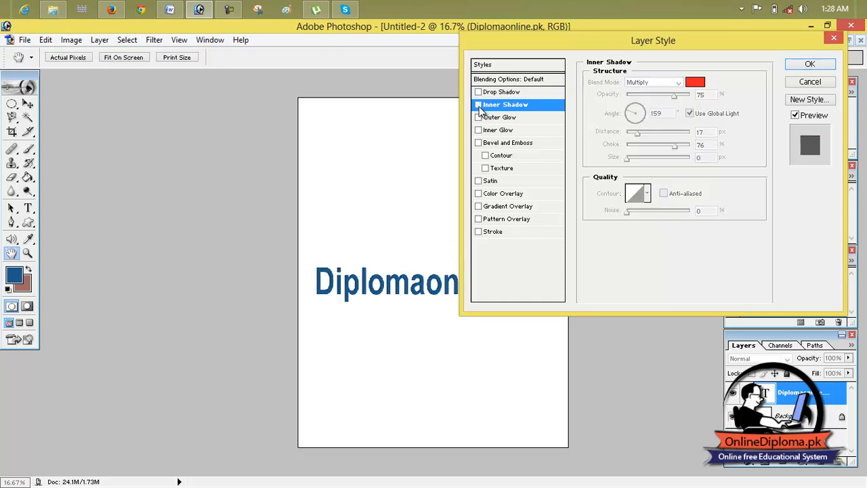
click(834, 37)
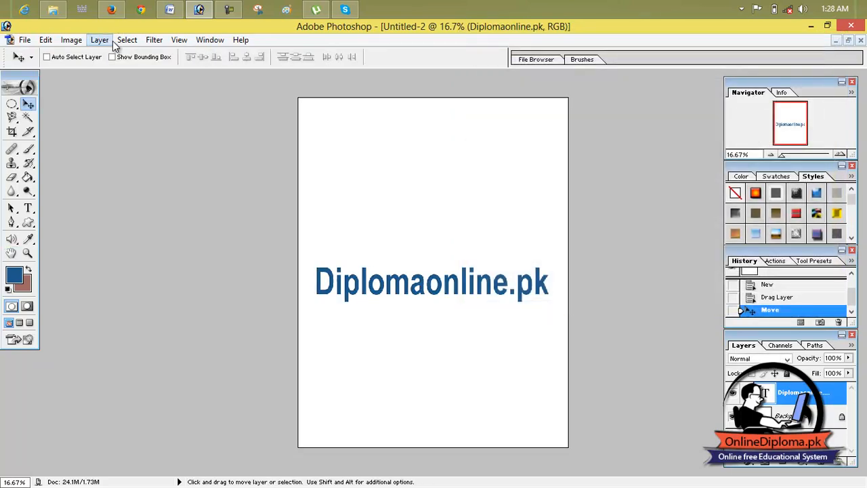
- Try an outer glow on the text layer with 87% opacity and a rainbow spectrum gradient
click(101, 40)
mouse_move(138, 134)
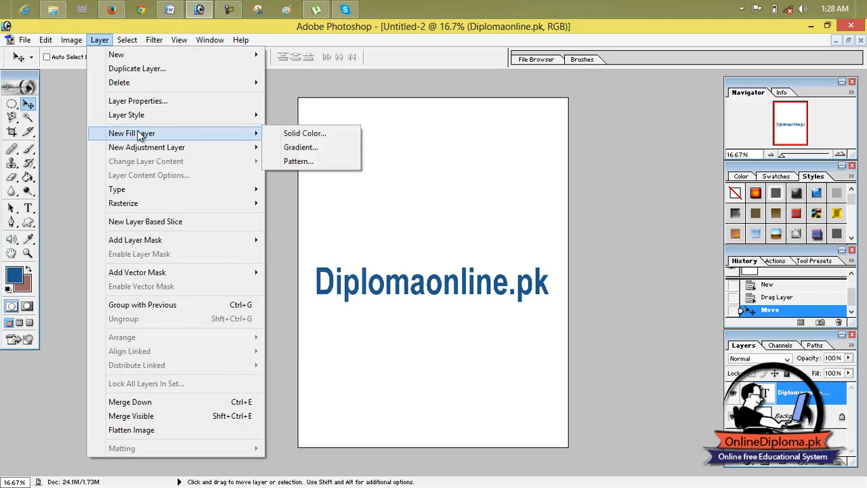
mouse_move(167, 116)
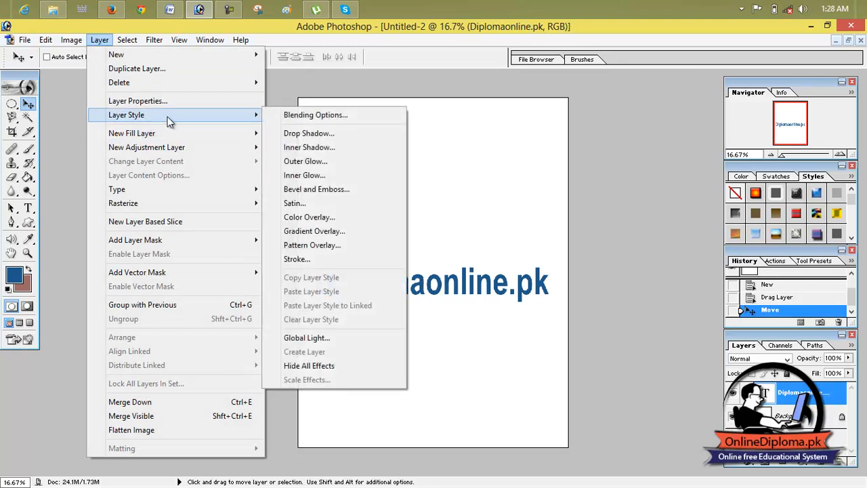
click(333, 162)
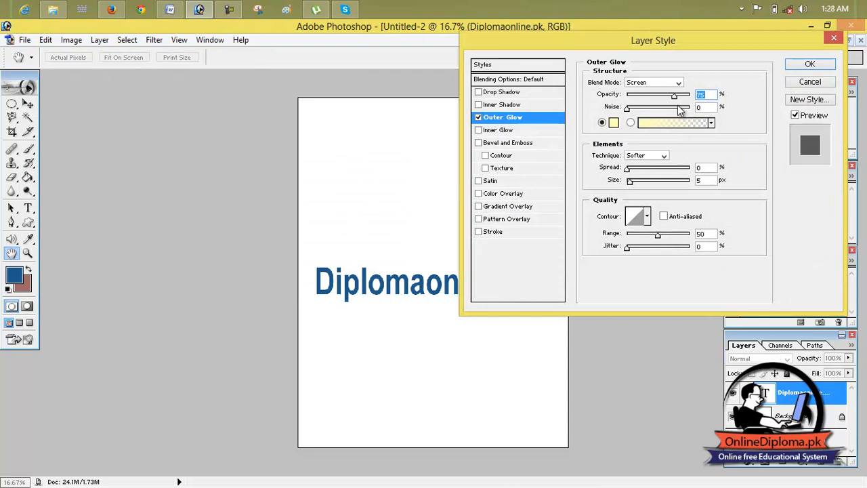
drag(676, 101, 681, 101)
click(674, 123)
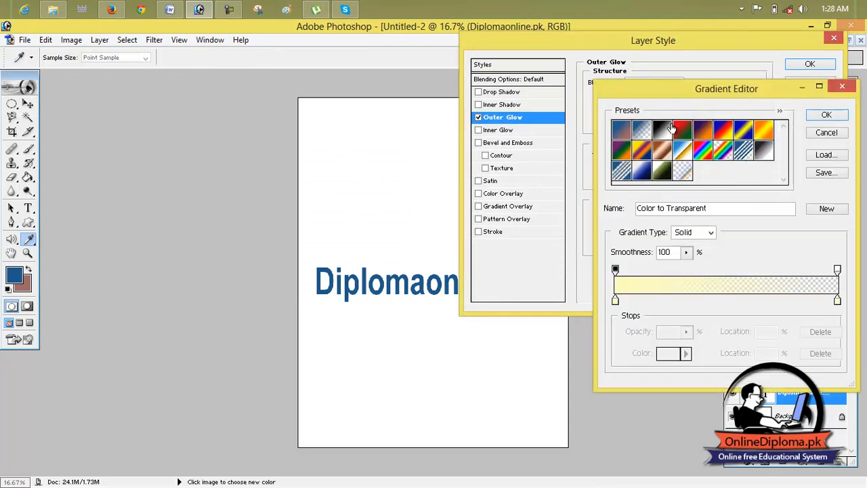
click(664, 149)
click(683, 152)
click(706, 136)
click(709, 150)
click(825, 116)
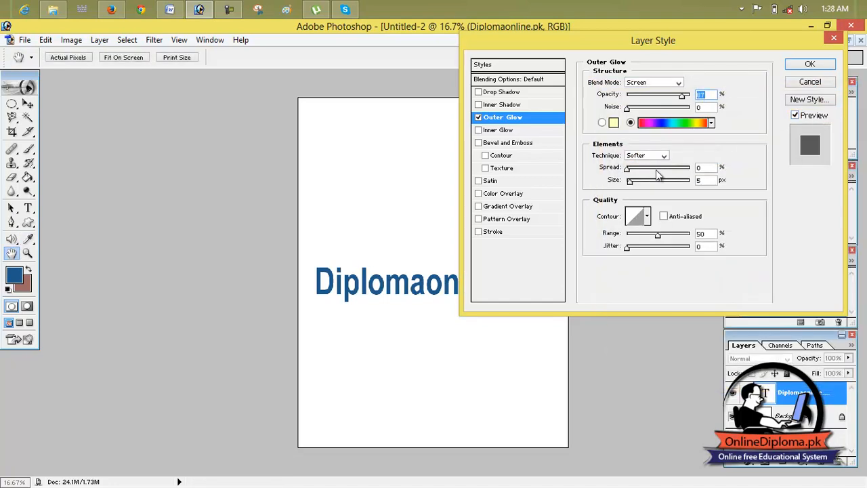
- Try the yellow-to-transparent outer glow with 34% noise, 51% spread, 174 px size, 71% range and 63% jitter, and discard the layer style settings
click(603, 123)
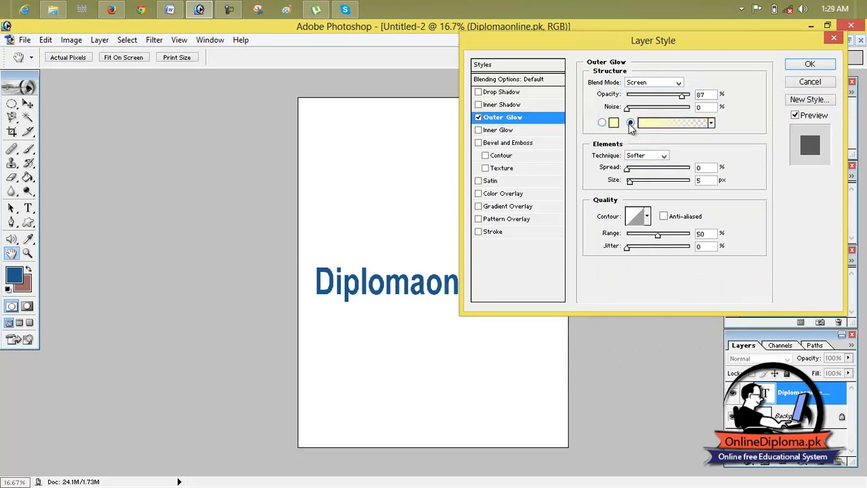
drag(627, 110, 645, 110)
click(657, 81)
click(658, 81)
drag(630, 170, 671, 182)
drag(659, 235, 674, 235)
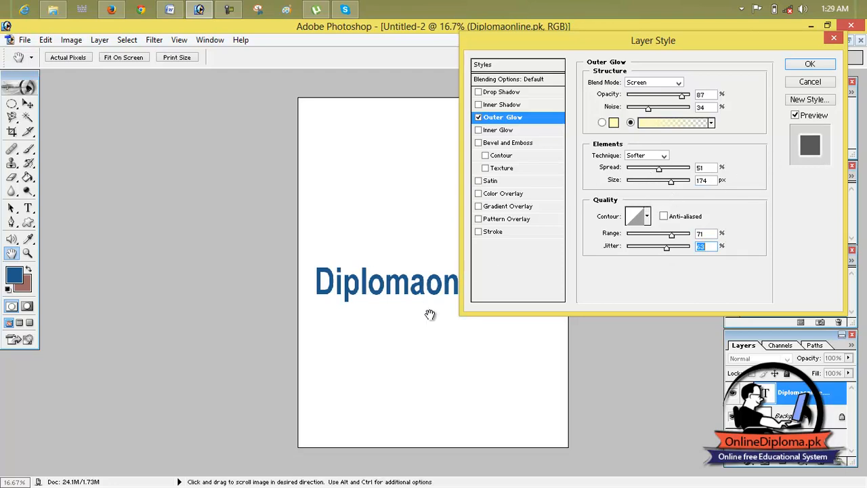
click(831, 39)
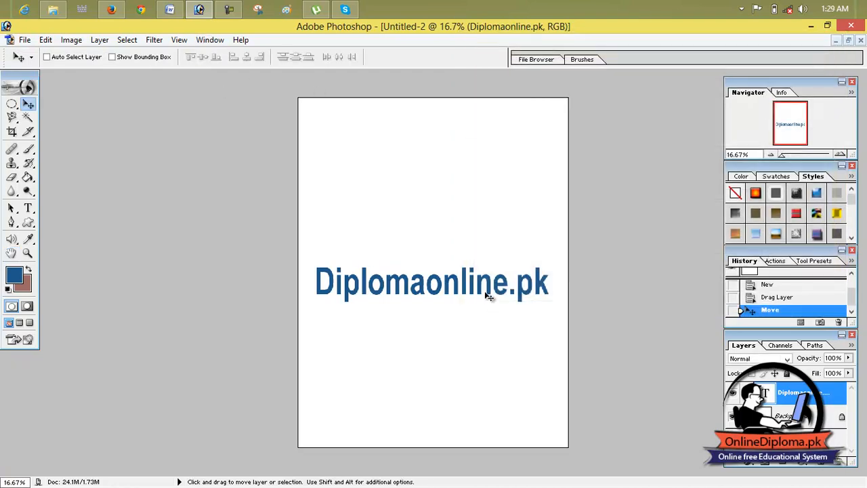
- Apply an inner shadow with an increased distance to the text layer
click(126, 40)
mouse_move(99, 40)
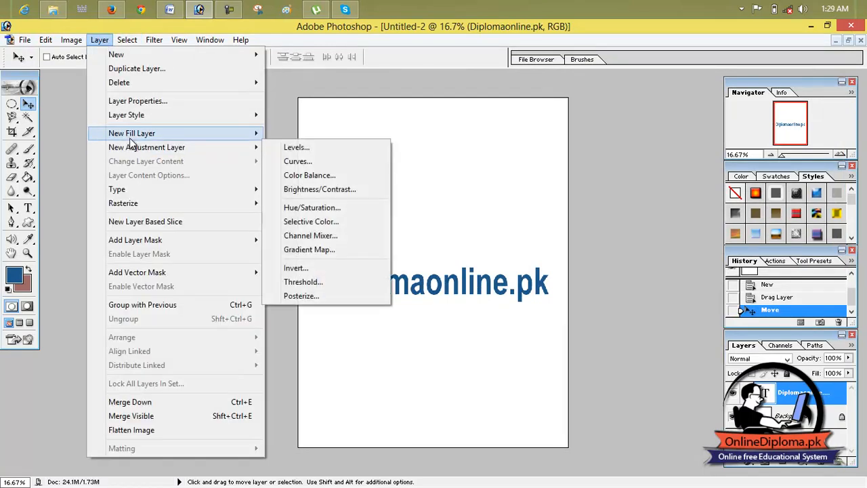
mouse_move(130, 139)
mouse_move(130, 117)
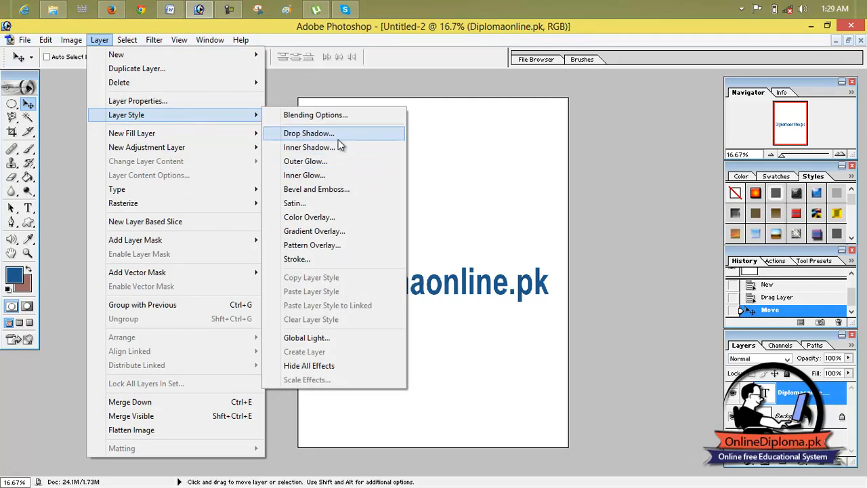
click(340, 147)
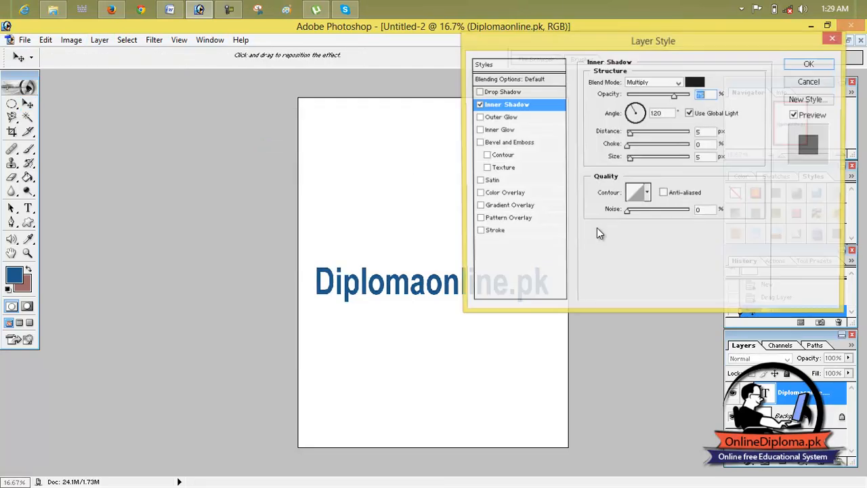
drag(630, 134, 653, 132)
click(817, 63)
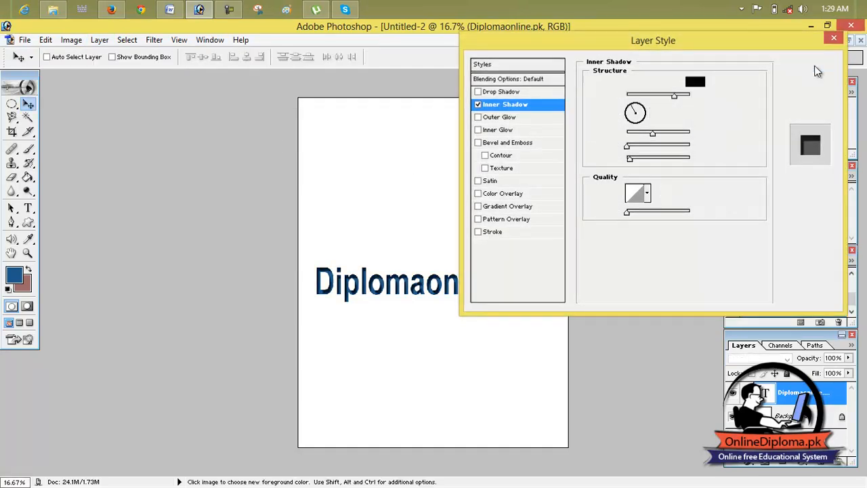
- Add an outer glow to the text layer with 36% noise and a red-to-green gradient
click(152, 41)
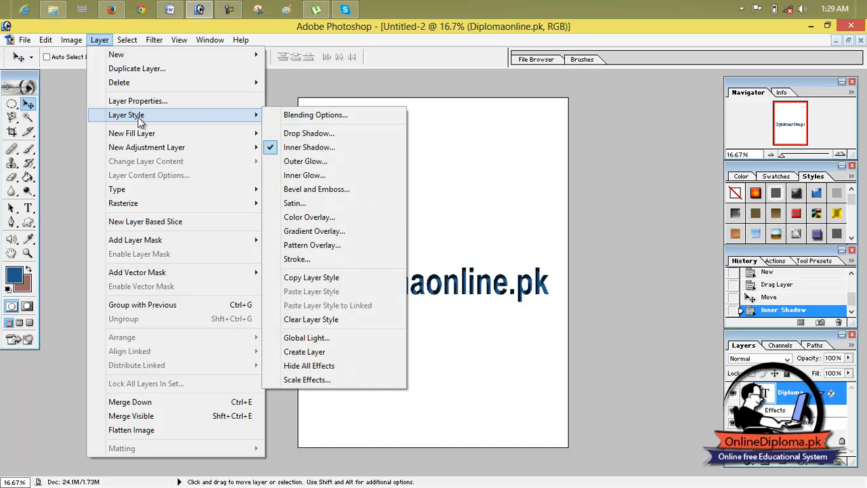
click(328, 163)
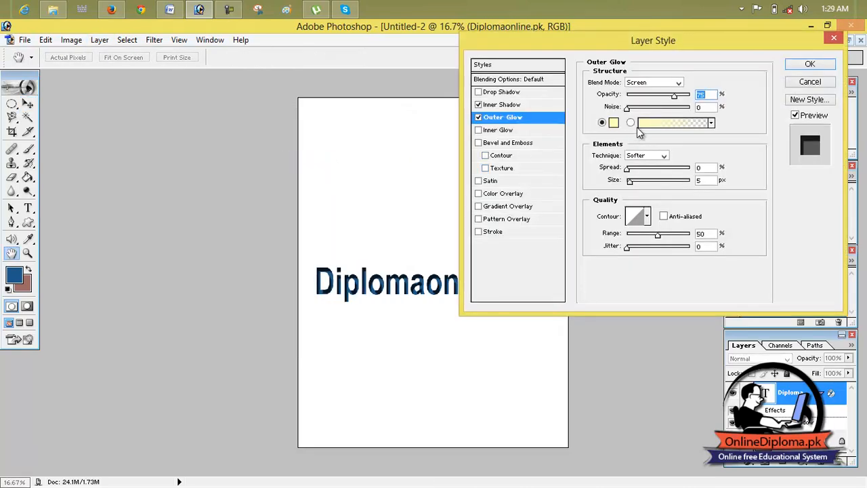
drag(628, 109, 649, 109)
click(663, 126)
click(677, 150)
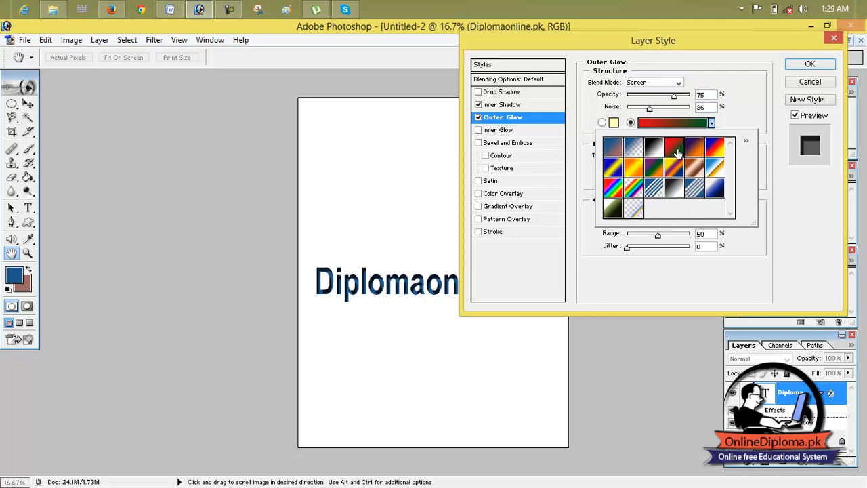
click(708, 282)
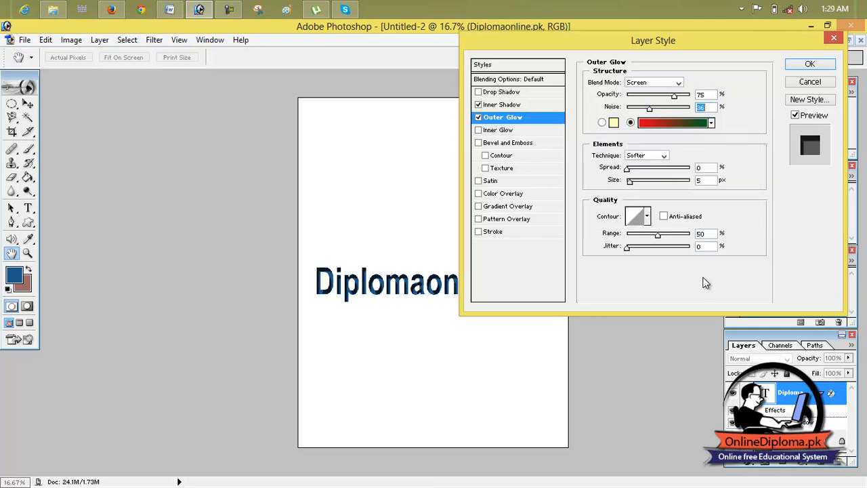
- Set the outer glow's spread to 51%, size to 136 px and jitter to 49%, and apply it
drag(629, 170, 662, 182)
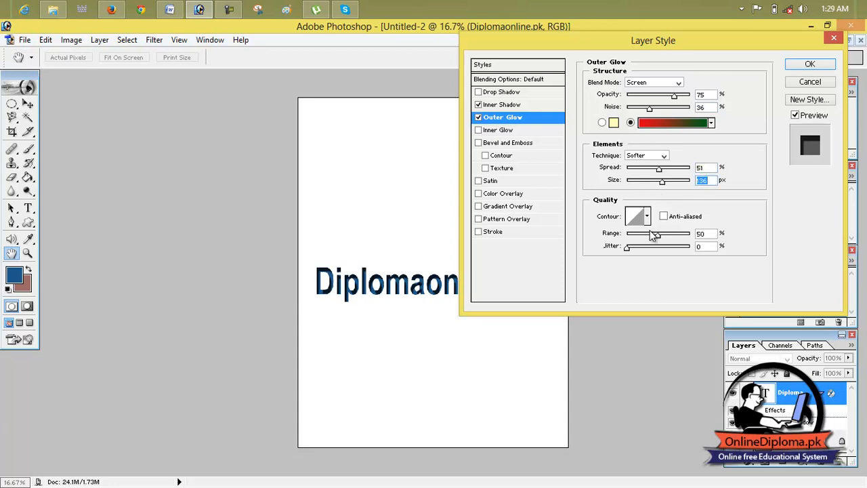
click(628, 247)
drag(628, 252, 658, 250)
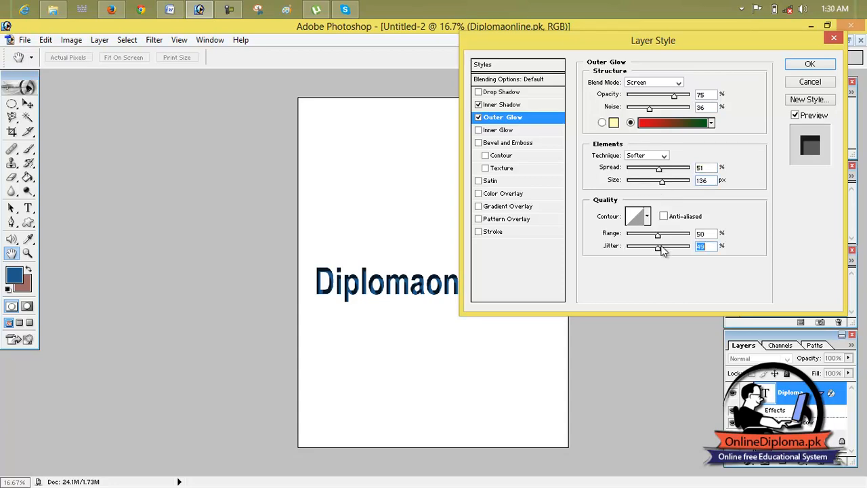
click(808, 71)
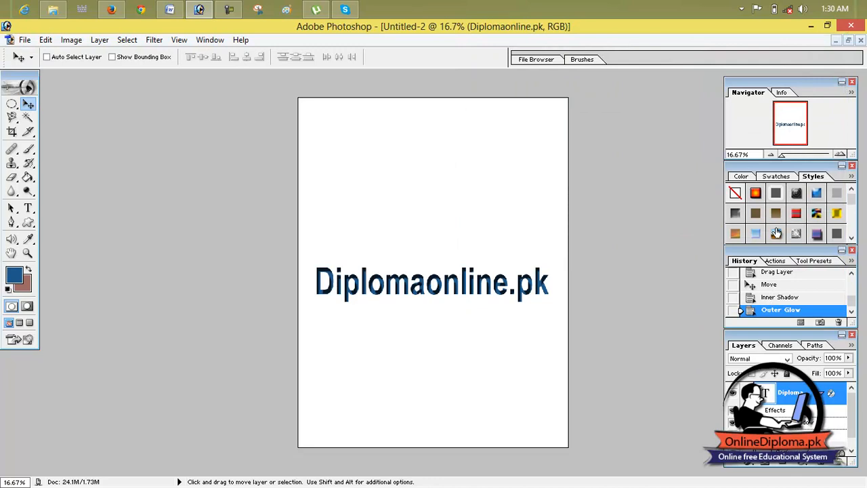
- Try three preset styles on the text in turn, ending with the glowing red-orange one
click(776, 233)
click(779, 197)
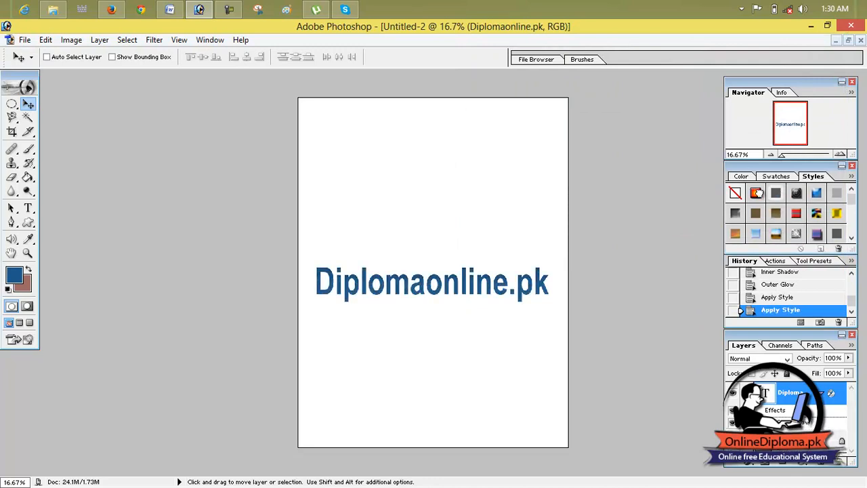
click(757, 194)
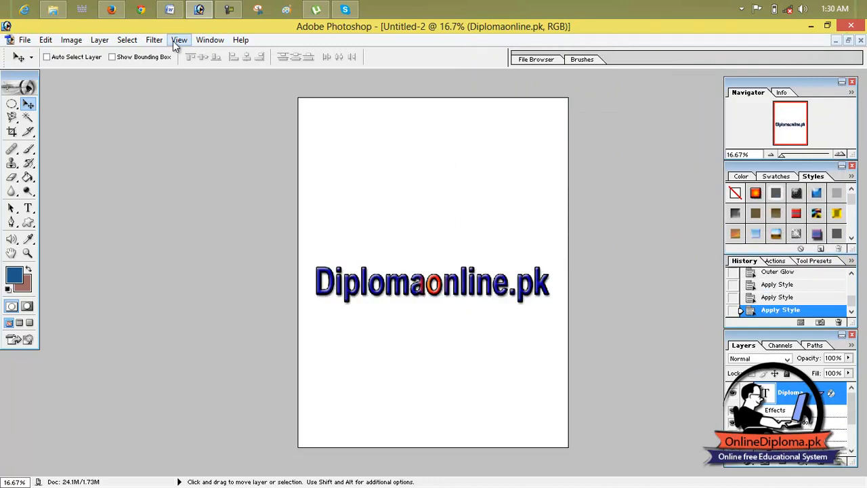
- Add an outer glow to the styled text using the Chrome gradient, 61% spread and 81 px size, and apply it
click(100, 40)
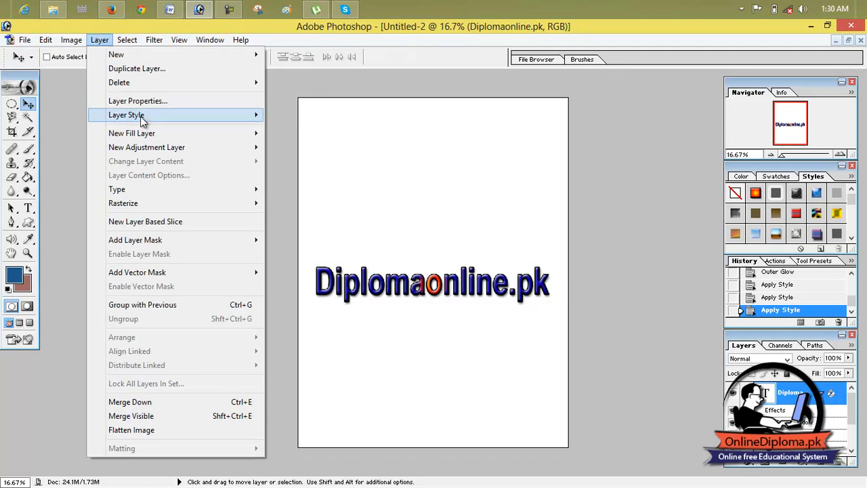
mouse_move(142, 120)
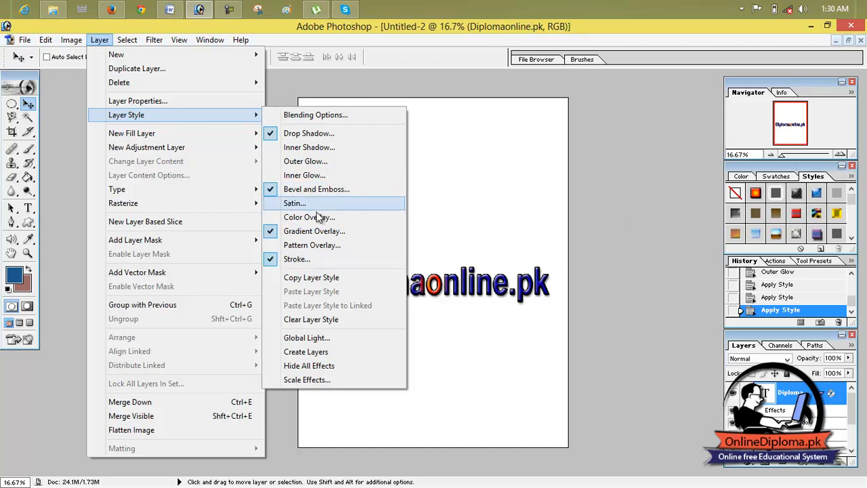
click(314, 166)
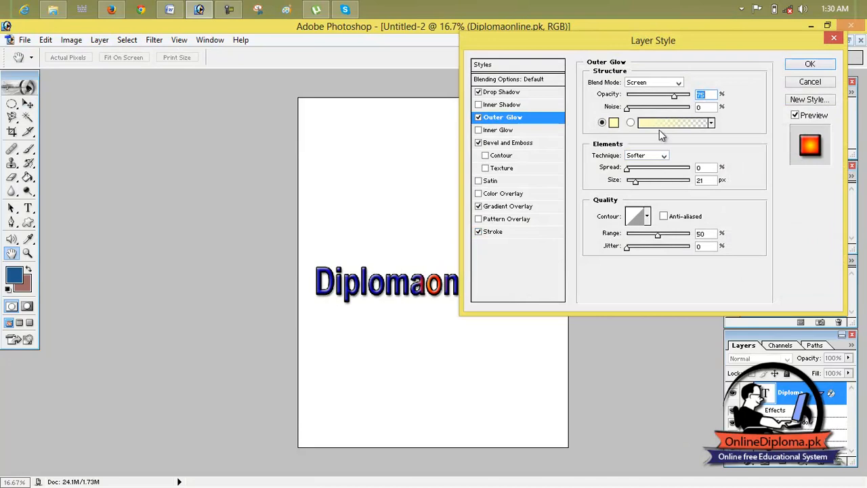
click(650, 122)
click(681, 152)
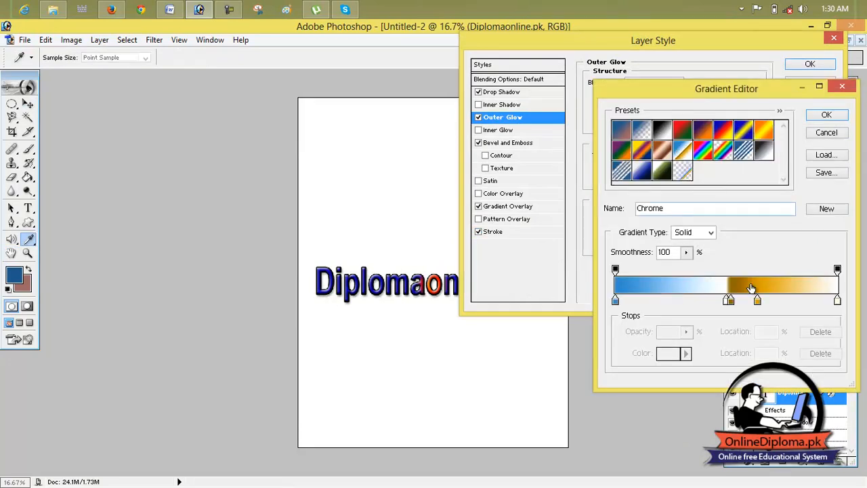
click(827, 116)
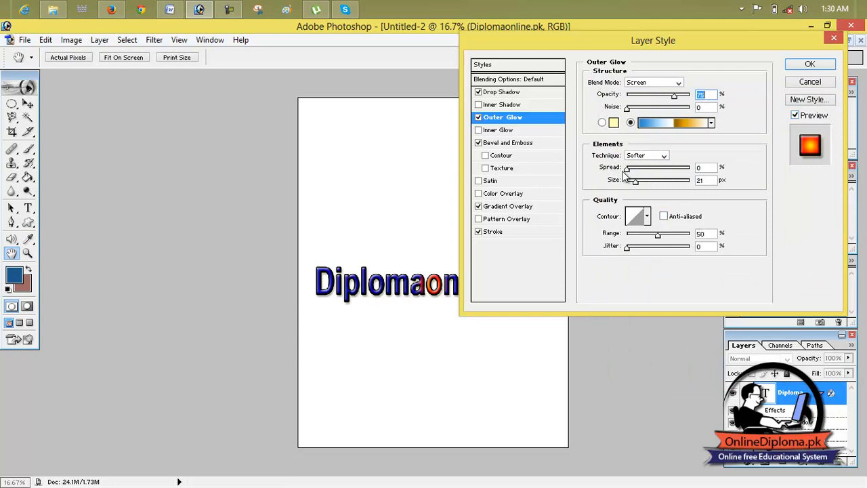
drag(629, 171, 649, 184)
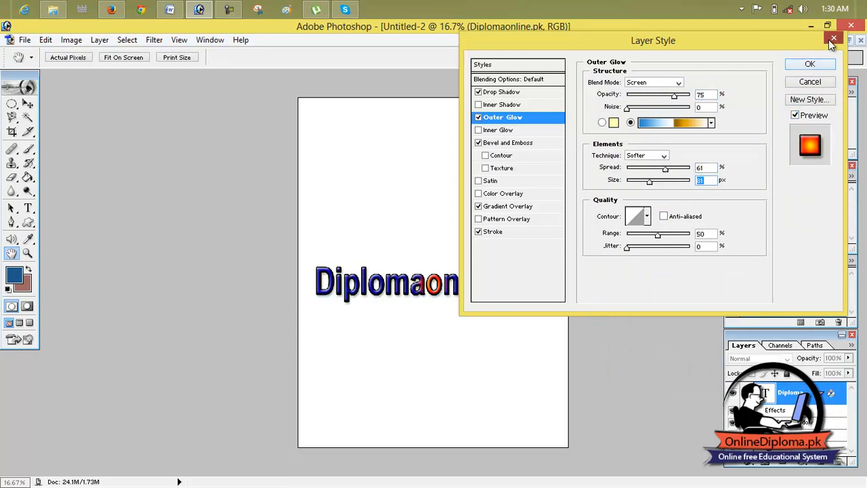
click(810, 64)
- Clear all styles from the text layer
key(v)
click(735, 195)
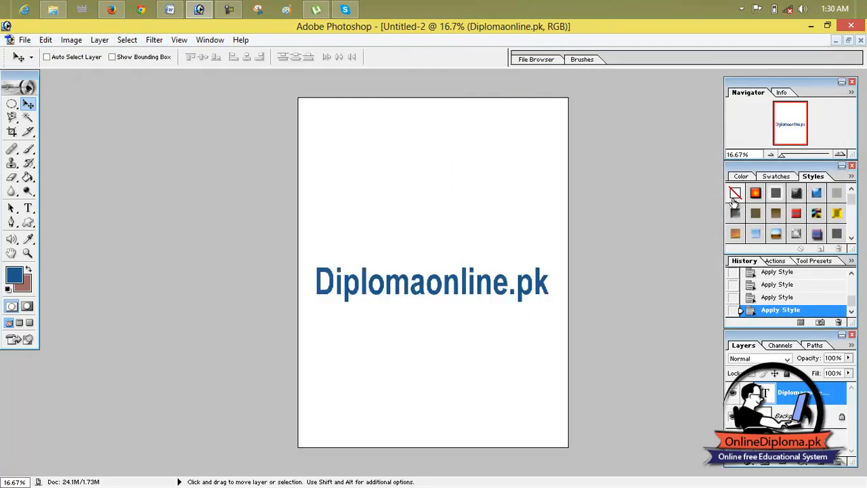
- Give the text an inner bevel with 1000% depth, 10 px size, 1 px soften, 51° angle and 11° altitude
click(179, 39)
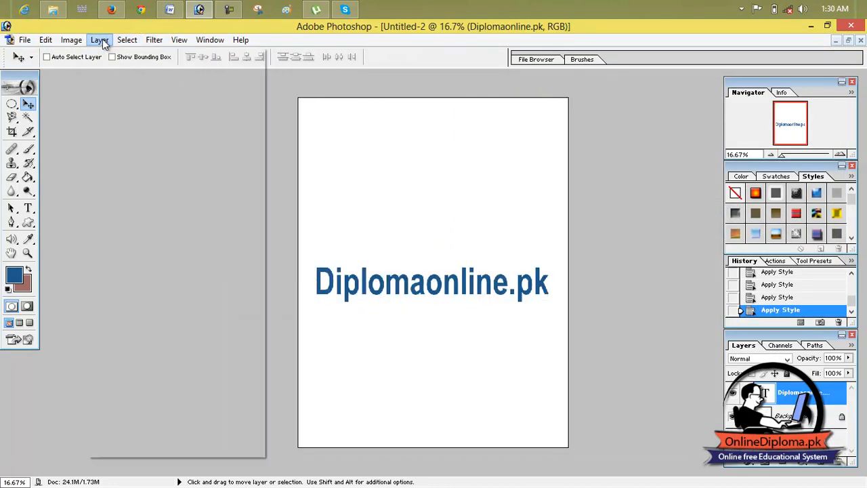
mouse_move(101, 38)
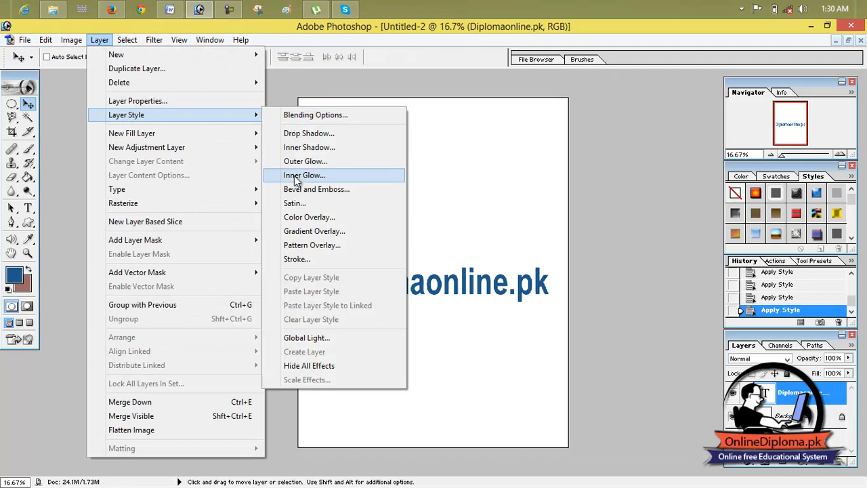
click(302, 192)
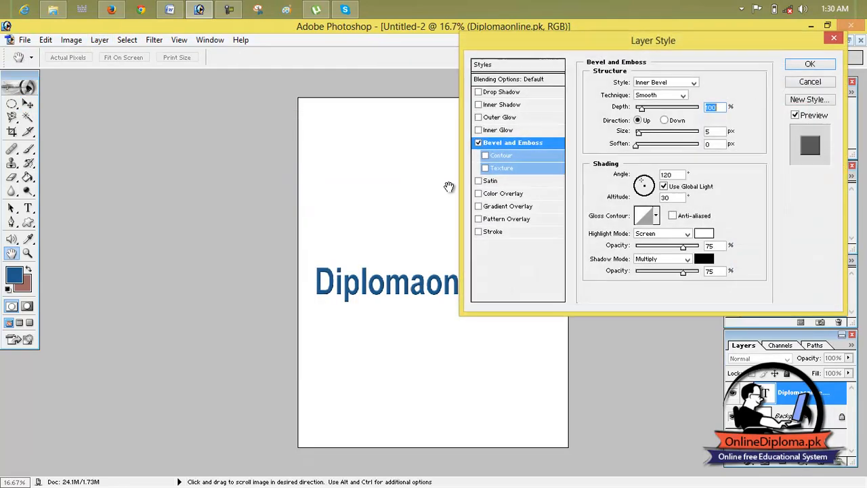
drag(640, 138, 657, 114)
drag(675, 113, 709, 112)
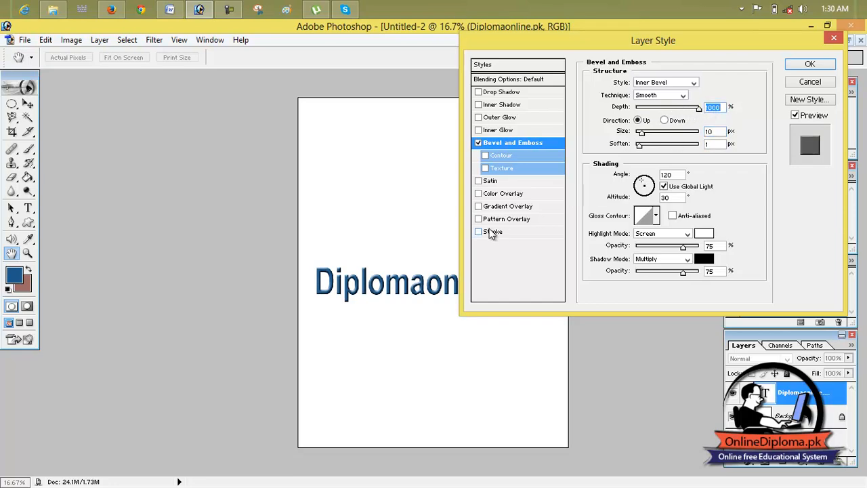
drag(644, 186, 652, 187)
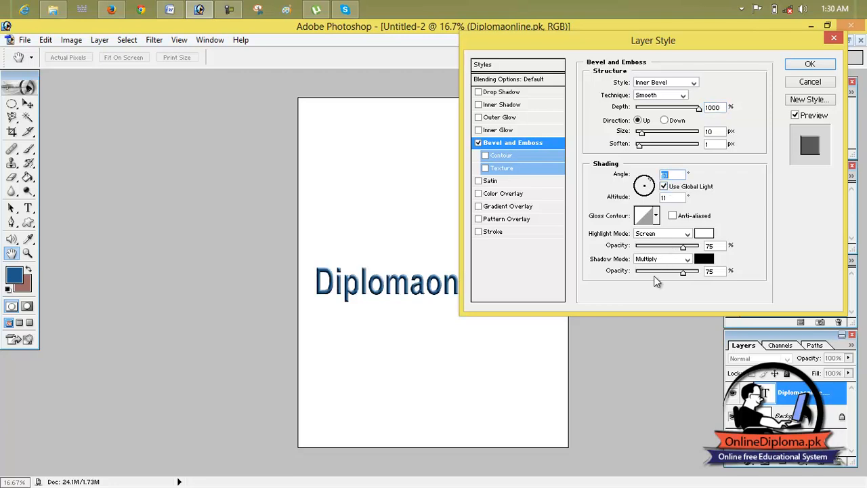
- Try the contour and texture options on the bevel, and turn both off again
click(486, 155)
click(485, 168)
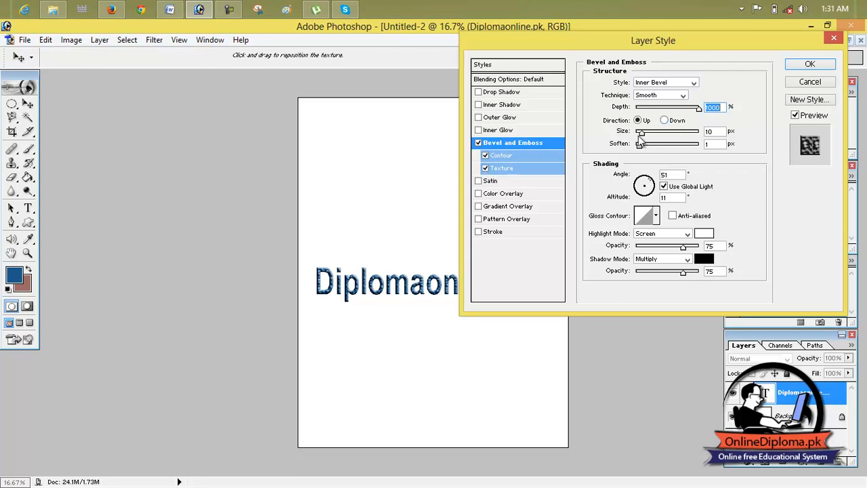
click(486, 155)
click(486, 168)
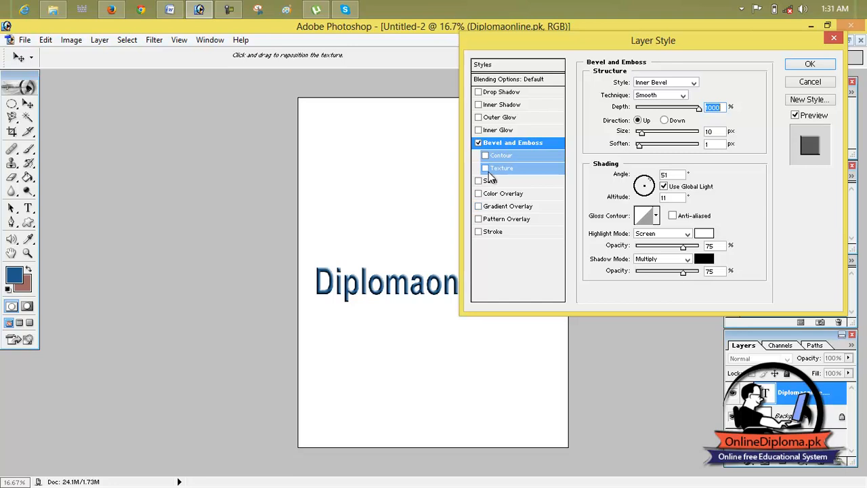
- Turn the bevel texture on and off once more, and close the layer style settings without keeping the bevel
click(487, 167)
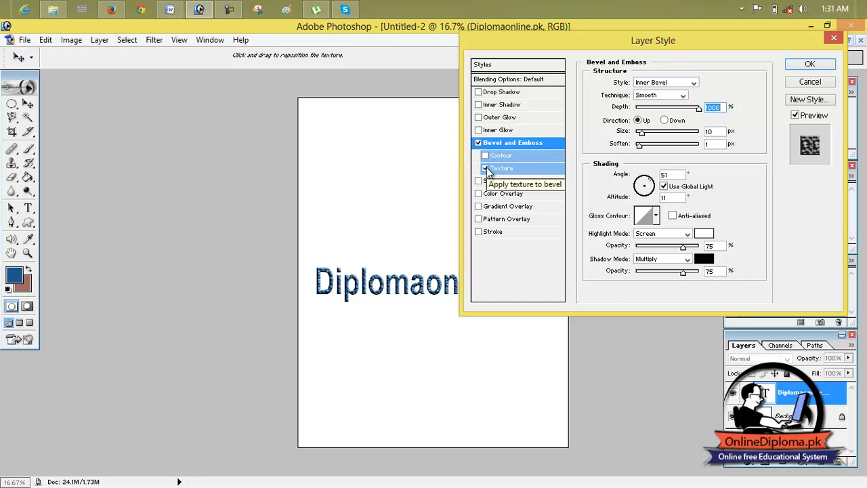
click(486, 168)
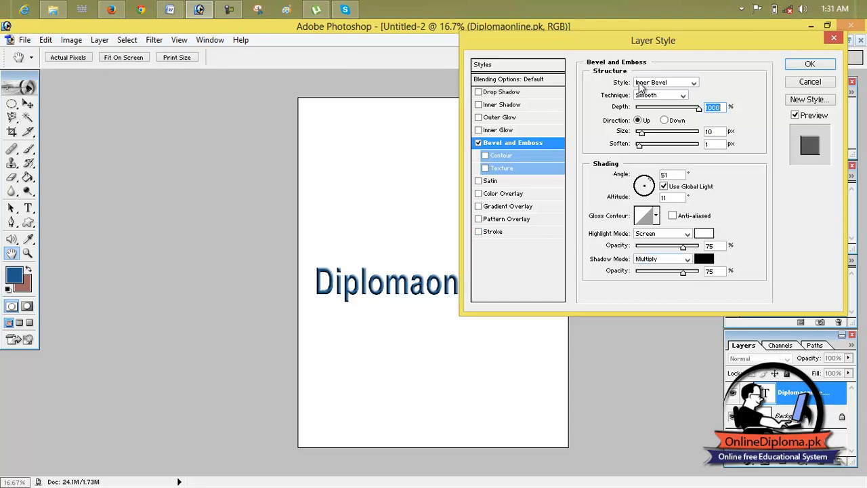
click(811, 64)
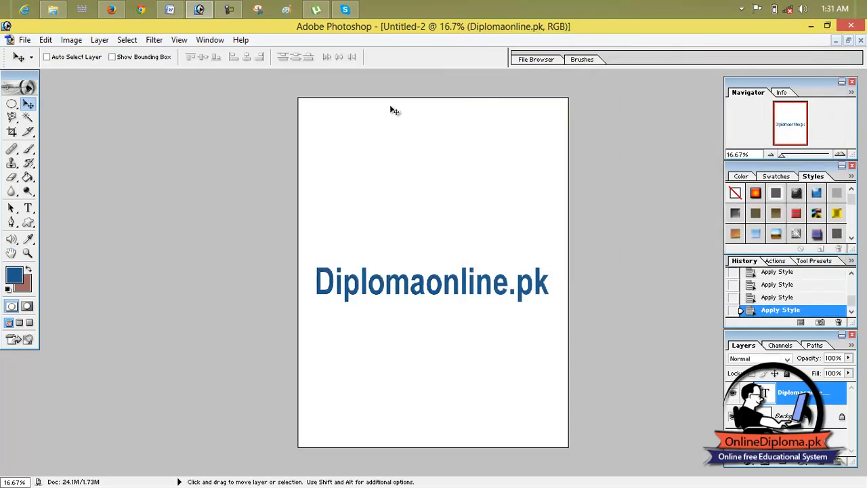
- Try a gradient overlay on the text layer using the Red, Green preset gradient
click(129, 40)
mouse_move(105, 43)
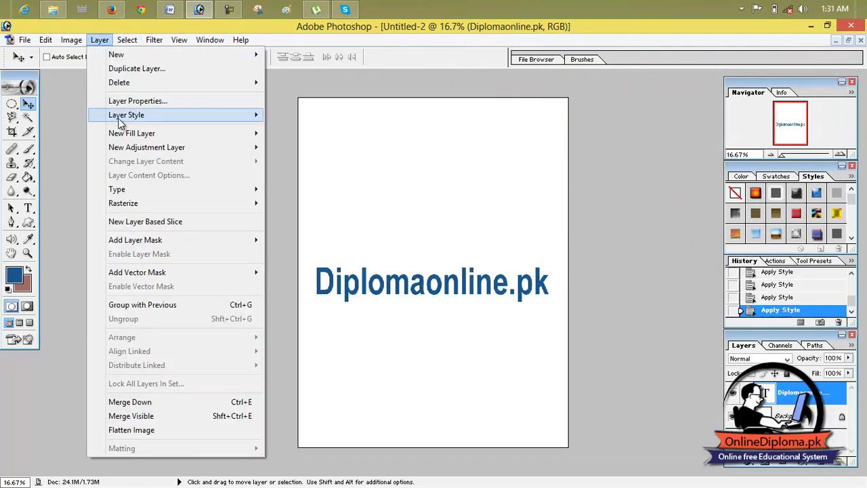
mouse_move(119, 120)
mouse_move(126, 140)
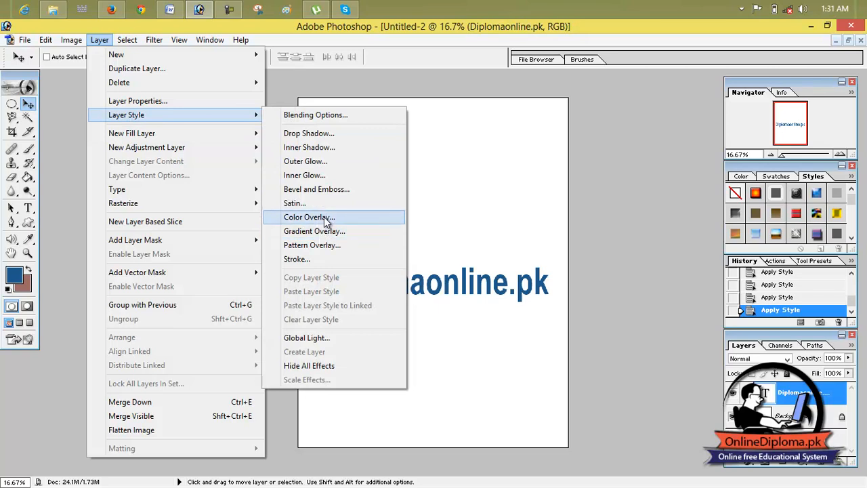
click(324, 231)
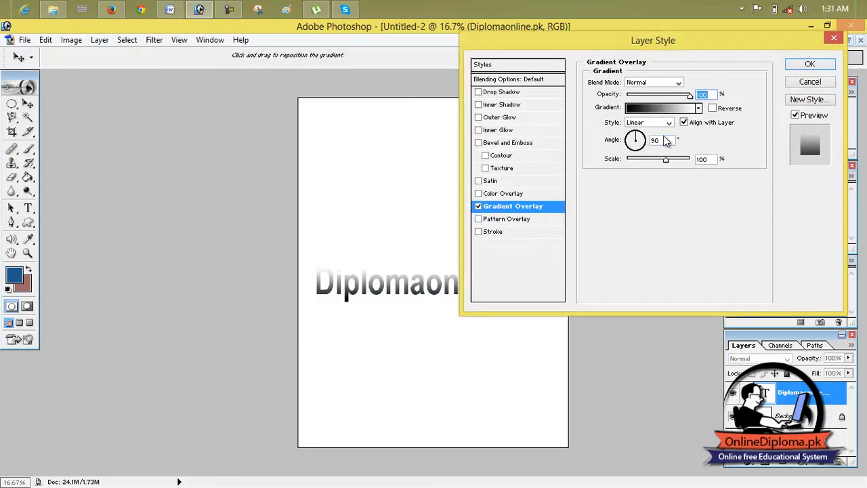
click(694, 108)
click(682, 130)
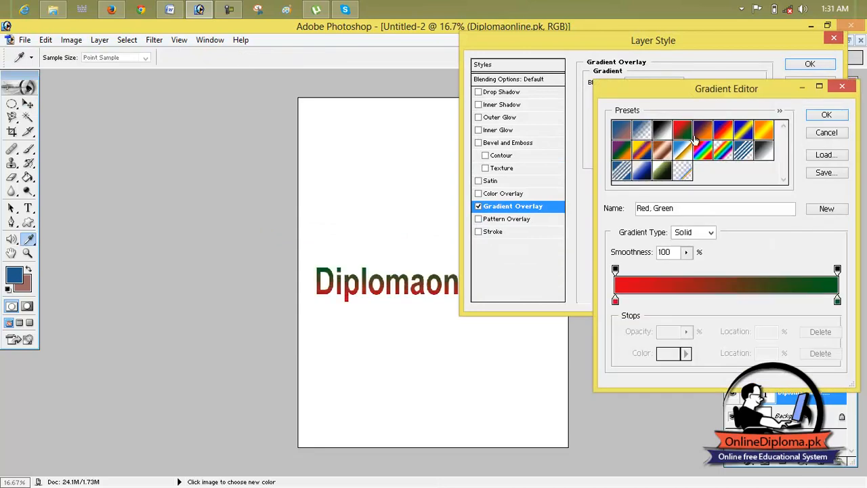
click(826, 116)
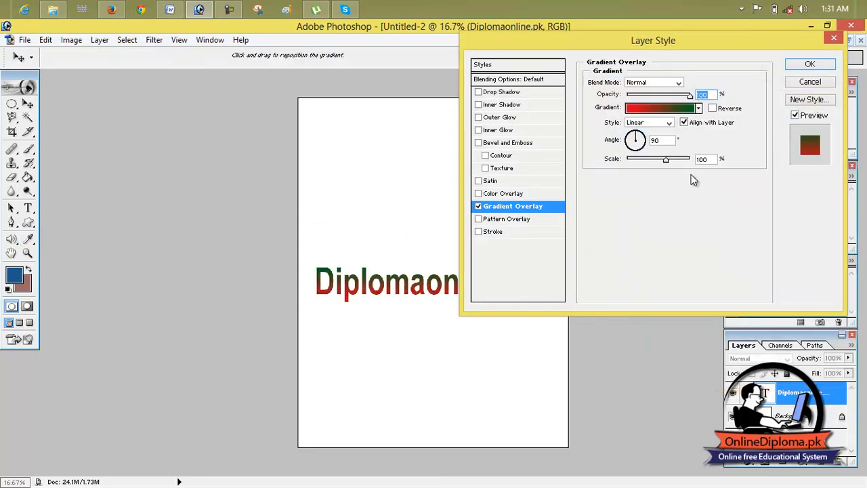
- Recolour the overlay gradient's starting red stop dark green, and select the opacity stop at 100% location
click(679, 109)
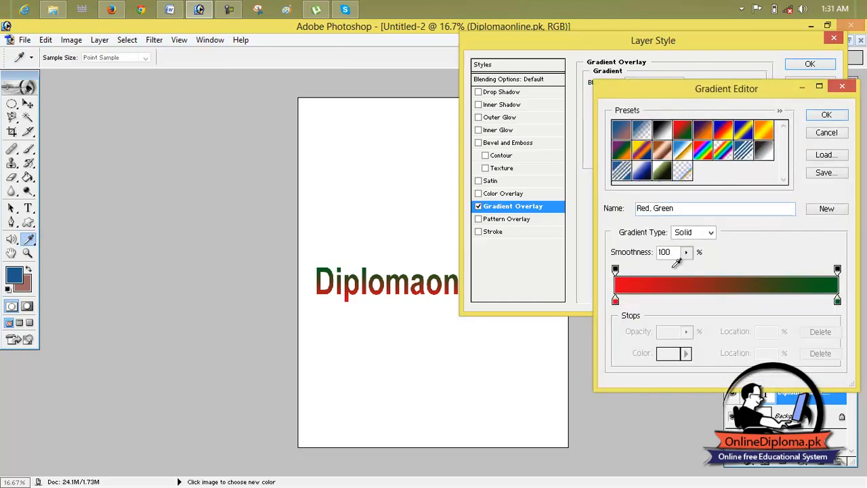
click(616, 300)
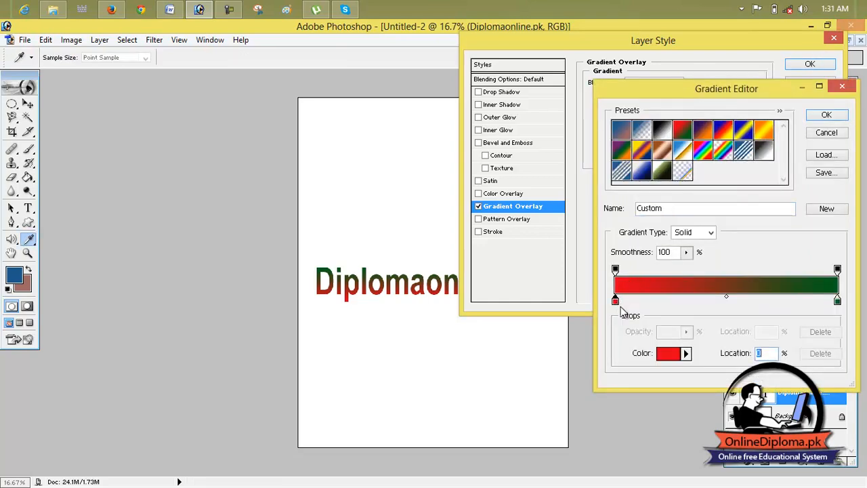
click(686, 354)
click(706, 350)
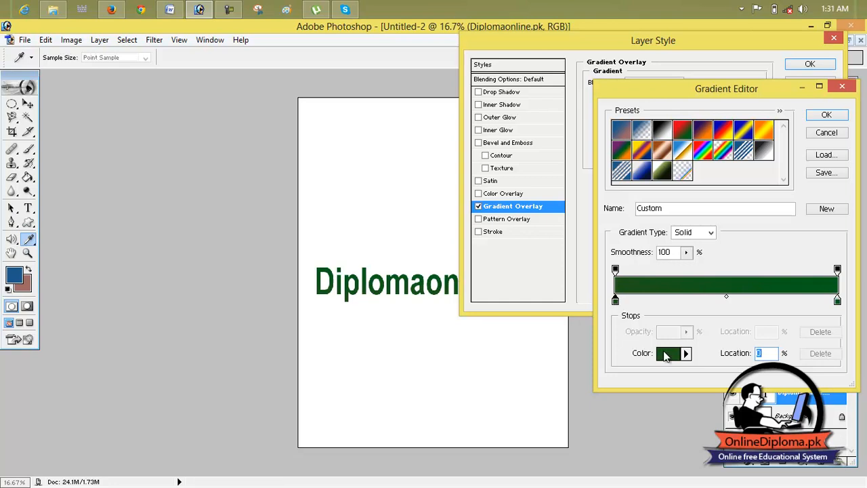
click(686, 353)
click(736, 317)
click(838, 271)
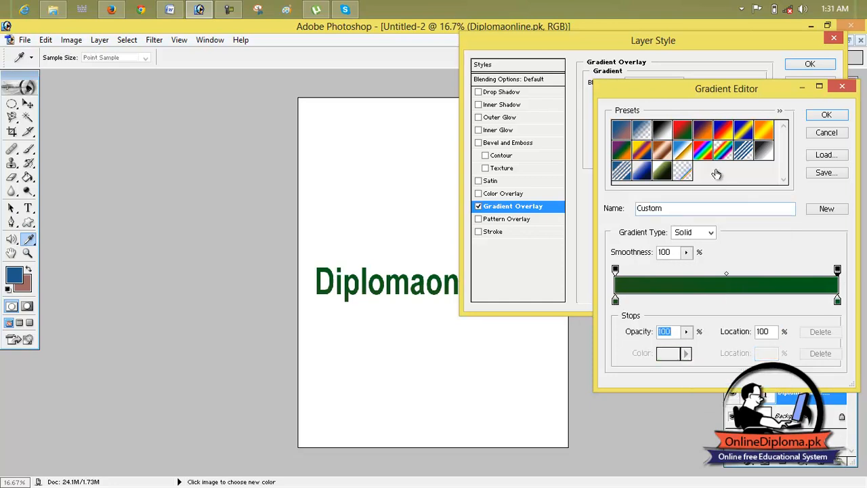
- Switch the overlay to the Spectrum gradient and recolour its first three colour stops turquoise, sampled from the gradient bar
click(703, 153)
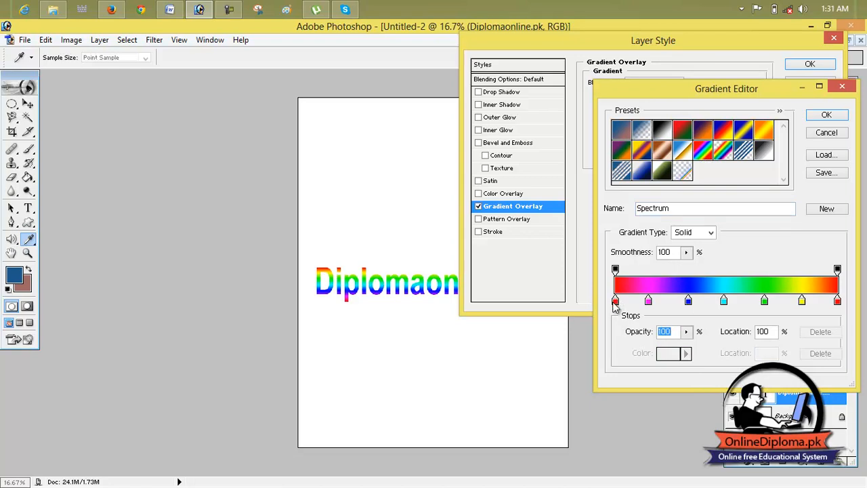
click(615, 300)
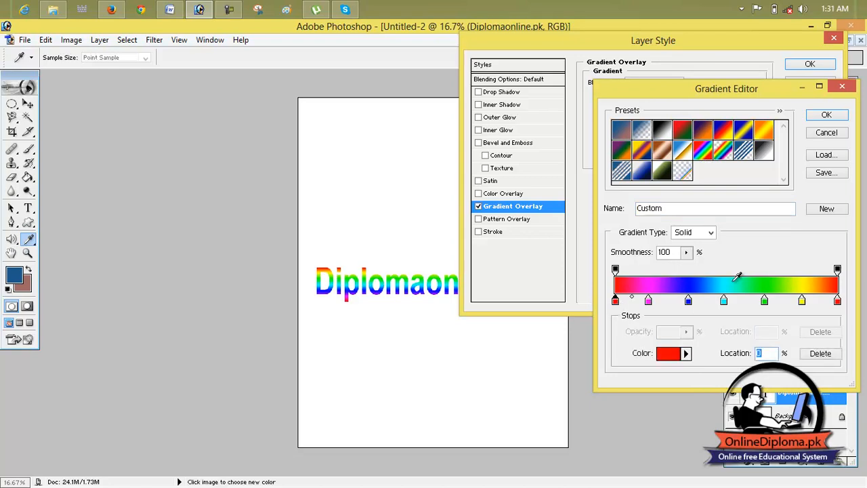
click(738, 279)
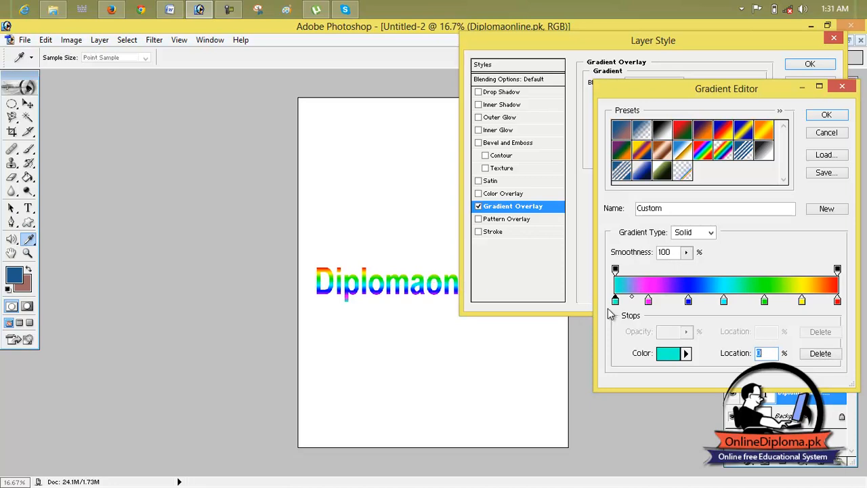
click(648, 301)
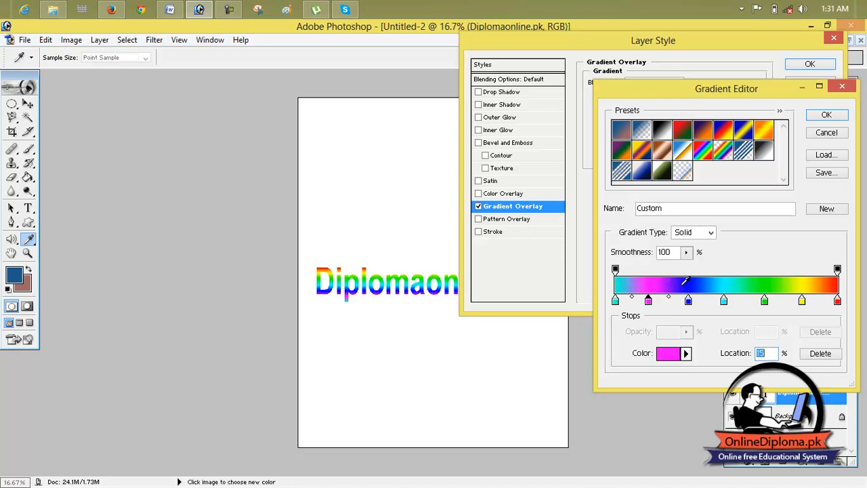
click(738, 280)
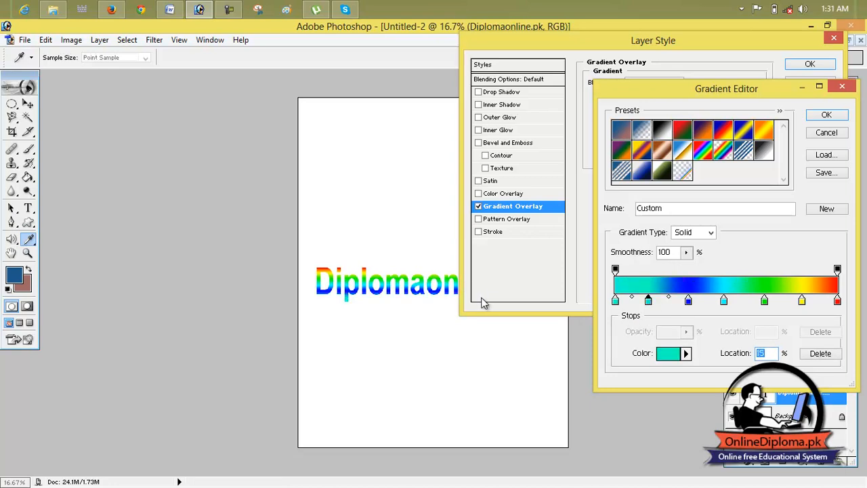
click(689, 301)
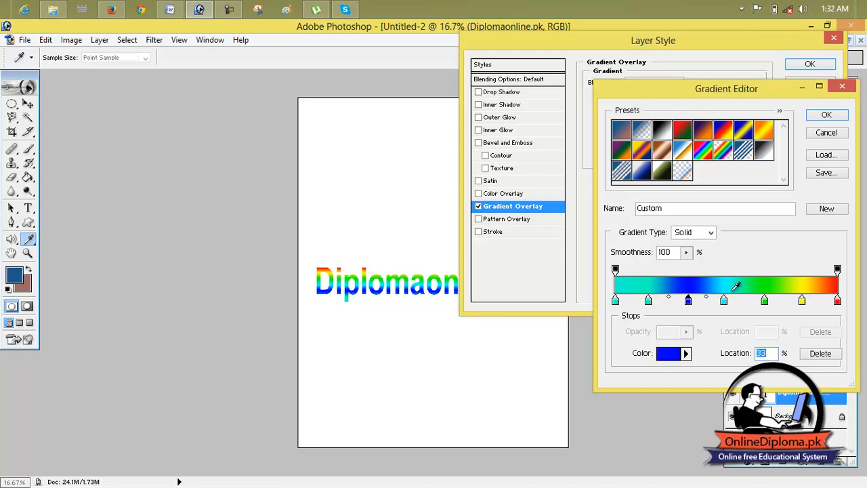
click(737, 281)
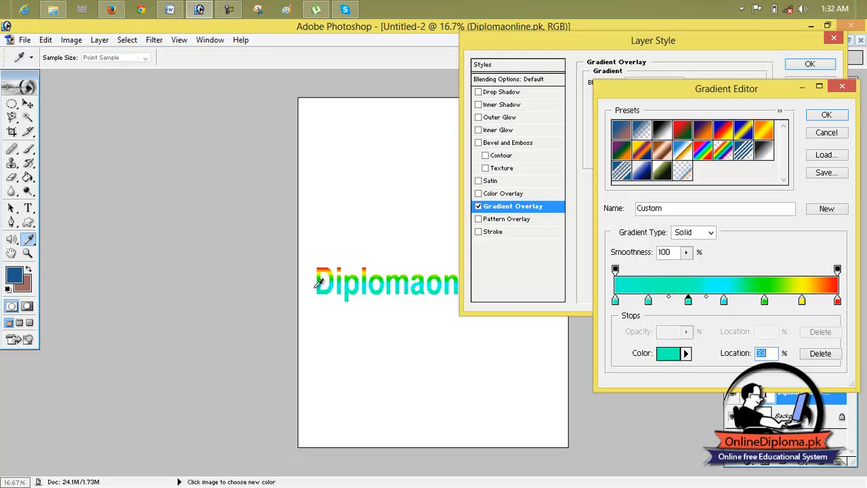
- Recolour the Spectrum gradient's final stop turquoise, and discard the gradient and the overlay
click(838, 301)
click(708, 276)
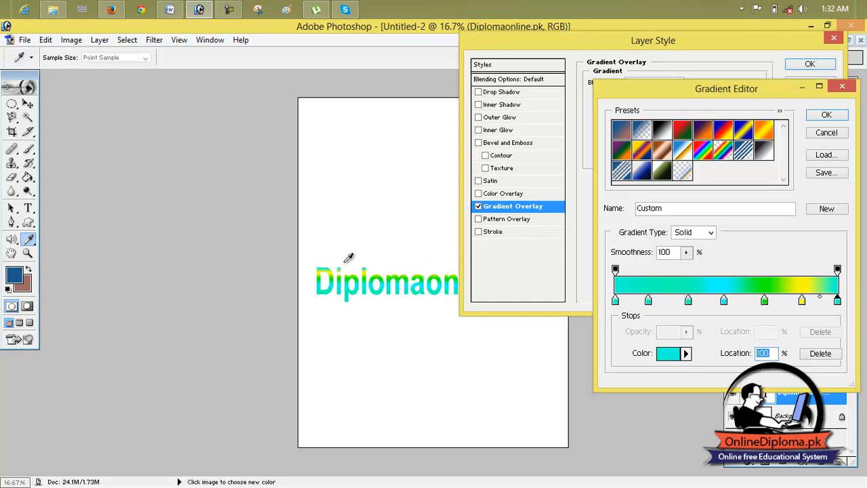
click(842, 86)
click(834, 38)
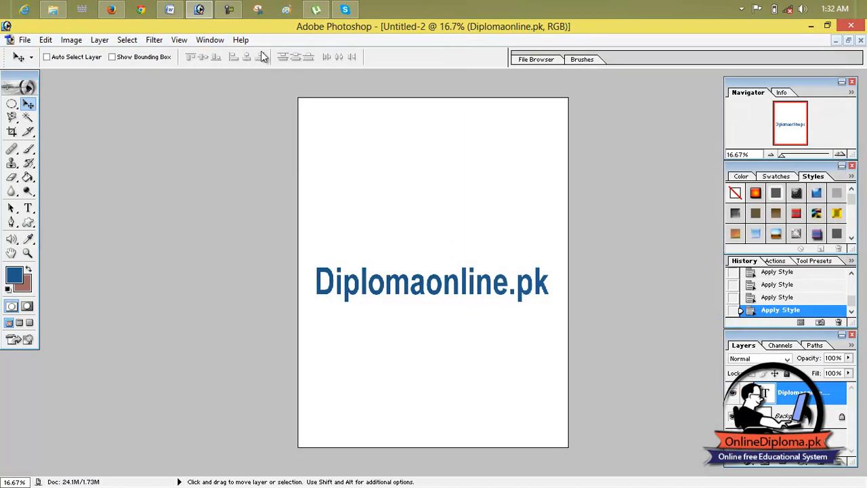
- Try an outside stroke on the text layer with a size of 16 px
click(127, 40)
mouse_move(103, 42)
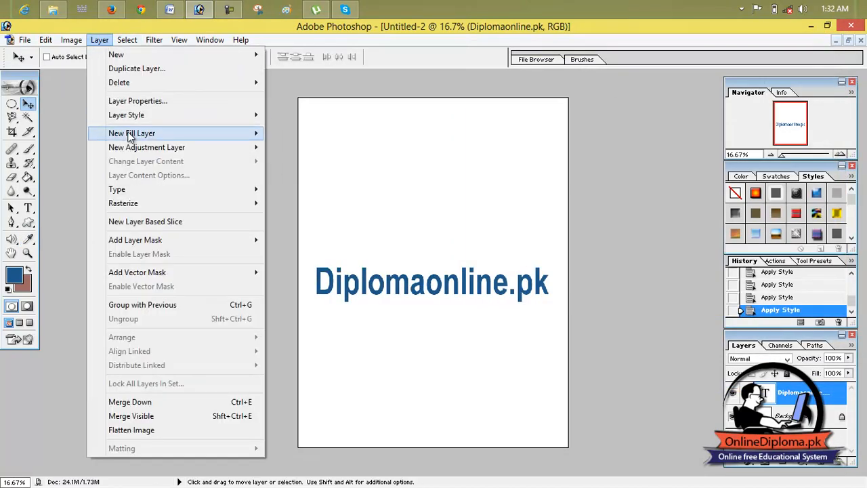
mouse_move(135, 122)
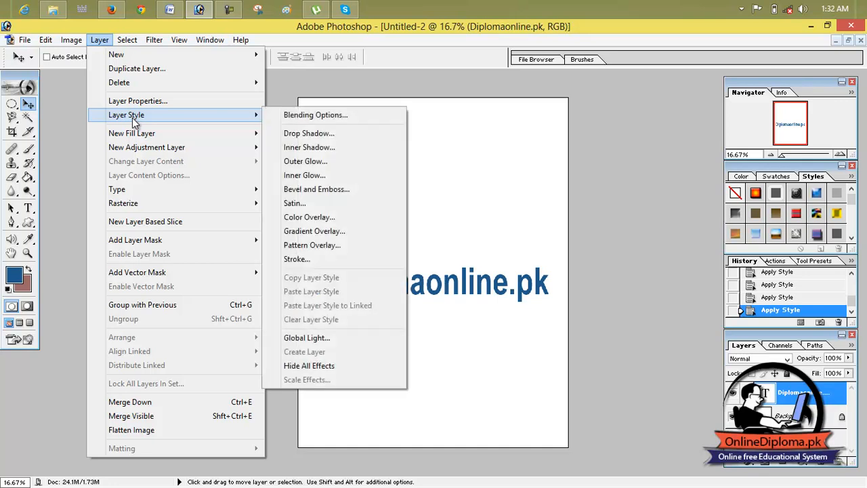
click(329, 260)
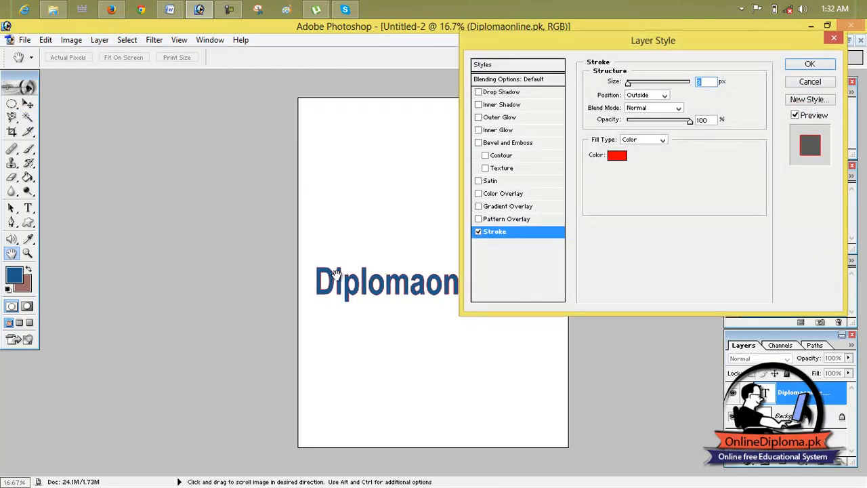
drag(630, 83, 635, 84)
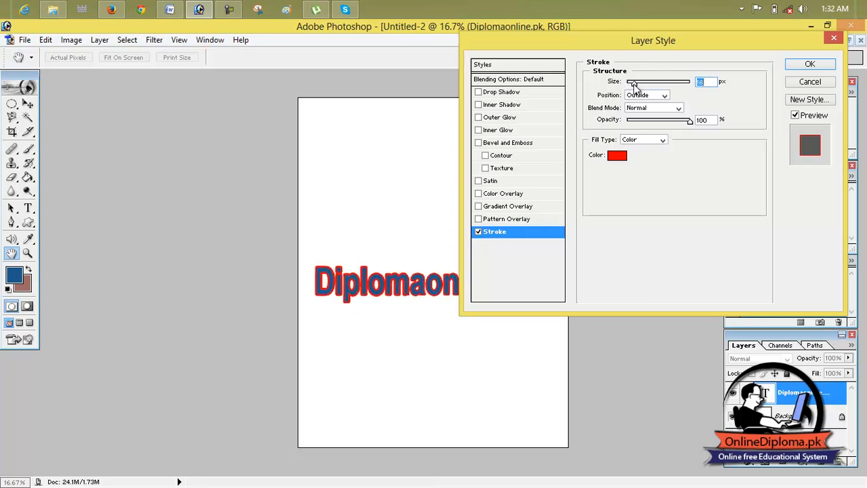
- Set the text stroke's colour to blue 1342B8
click(618, 156)
mouse_move(444, 185)
mouse_down()
mouse_move(442, 283)
mouse_move(461, 285)
mouse_move(468, 223)
mouse_up()
click(430, 206)
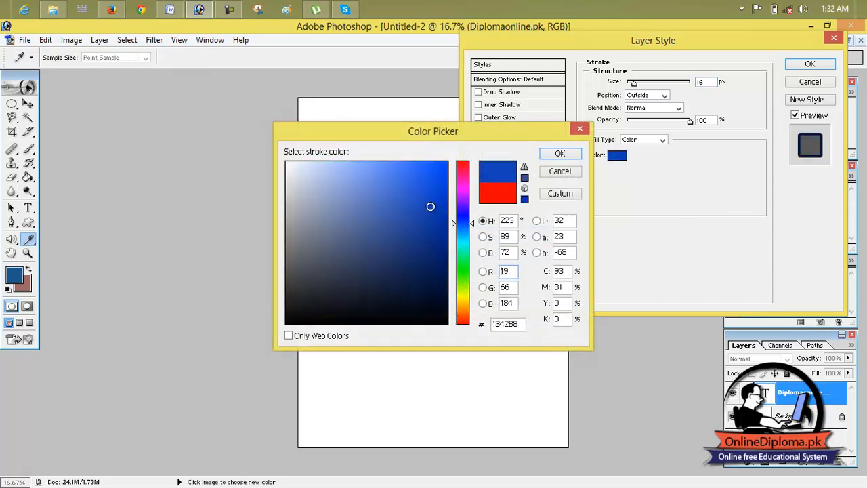
click(573, 156)
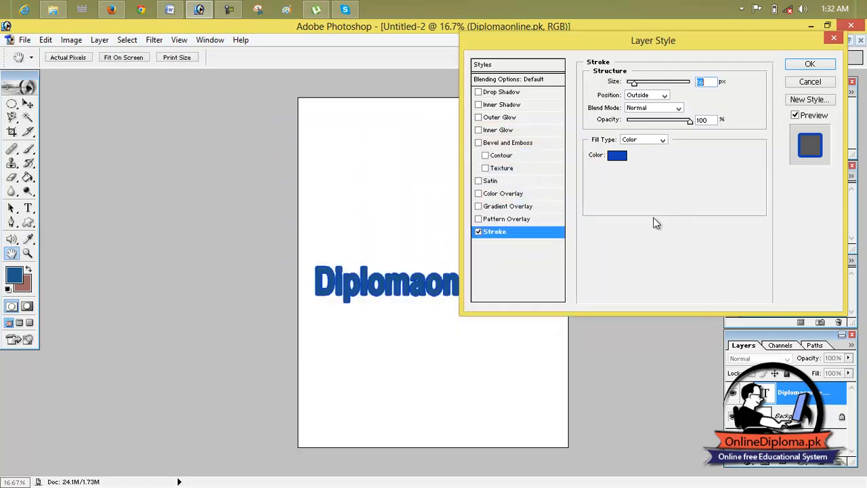
- Change the text stroke's colour to green 3F8F0E, and discard the stroke
click(625, 155)
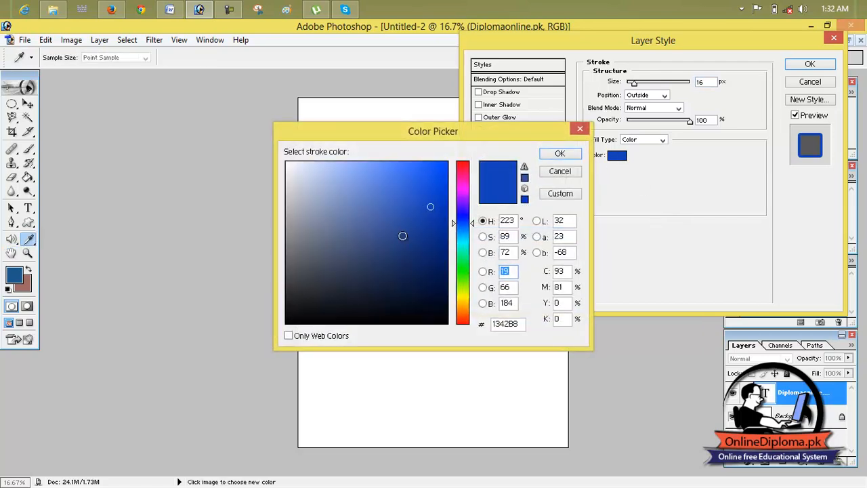
drag(453, 226, 454, 283)
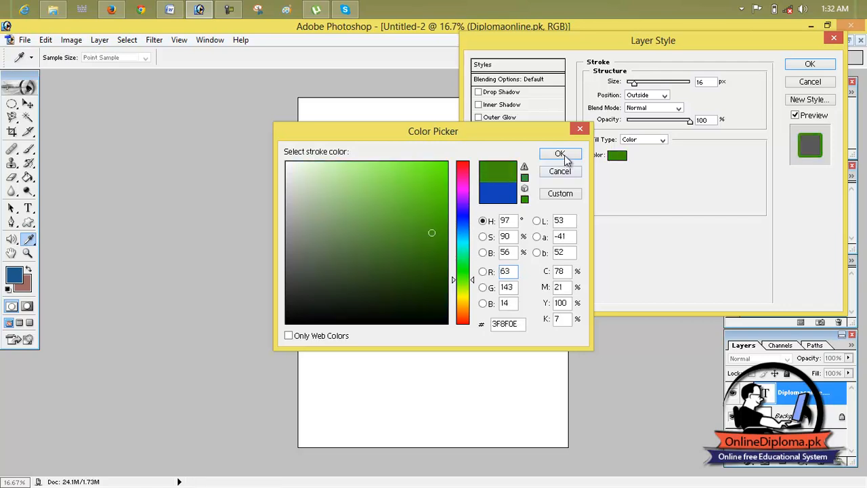
click(562, 156)
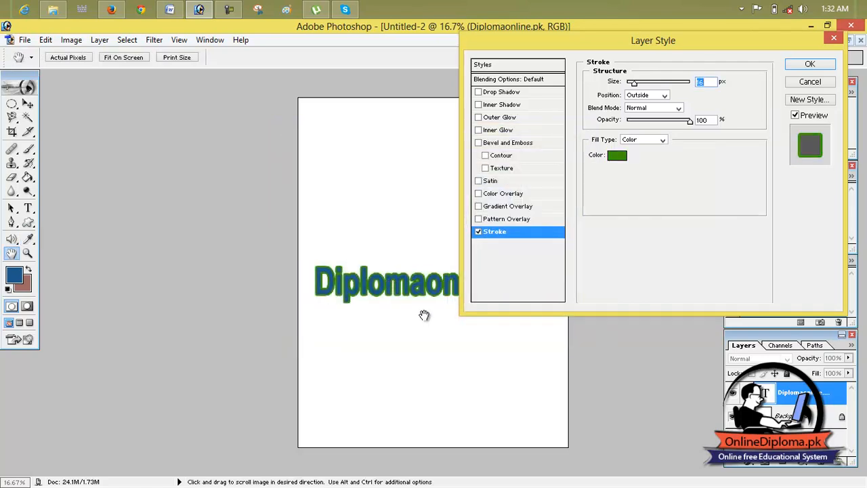
click(834, 38)
- Adjust the angle and altitude of the global light for the layer styles and apply it
click(154, 39)
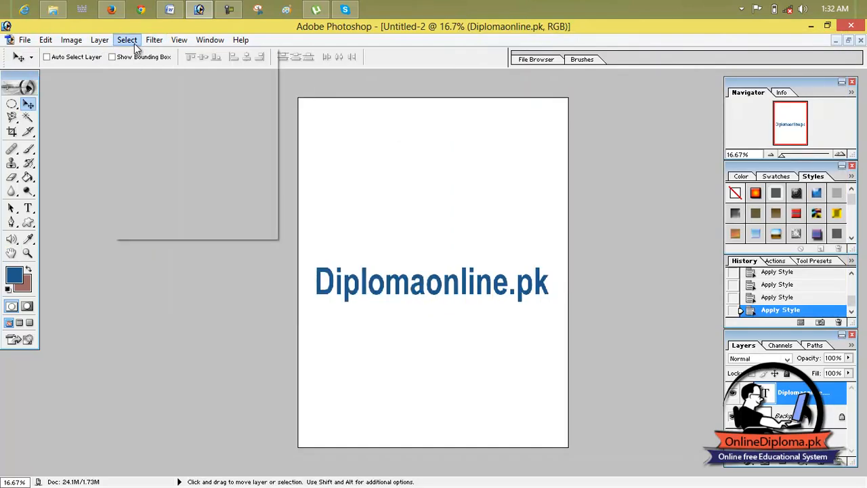
mouse_move(99, 41)
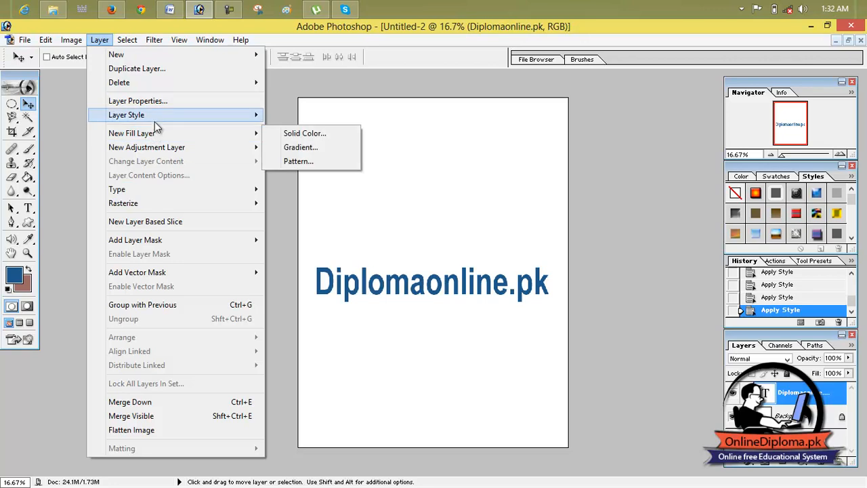
mouse_move(155, 120)
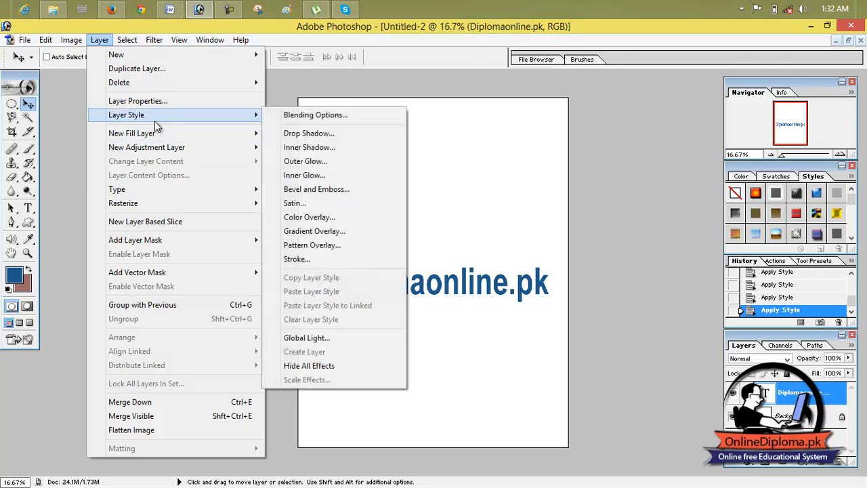
click(324, 338)
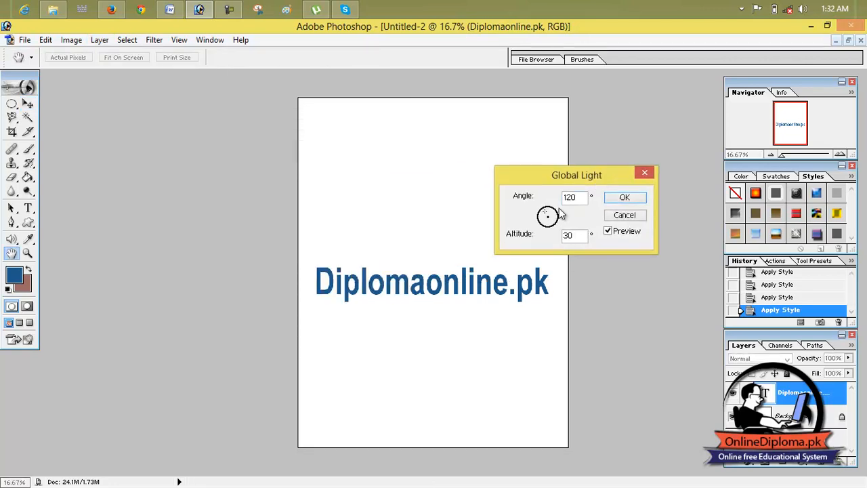
drag(580, 200, 545, 197)
drag(581, 237, 566, 217)
click(624, 197)
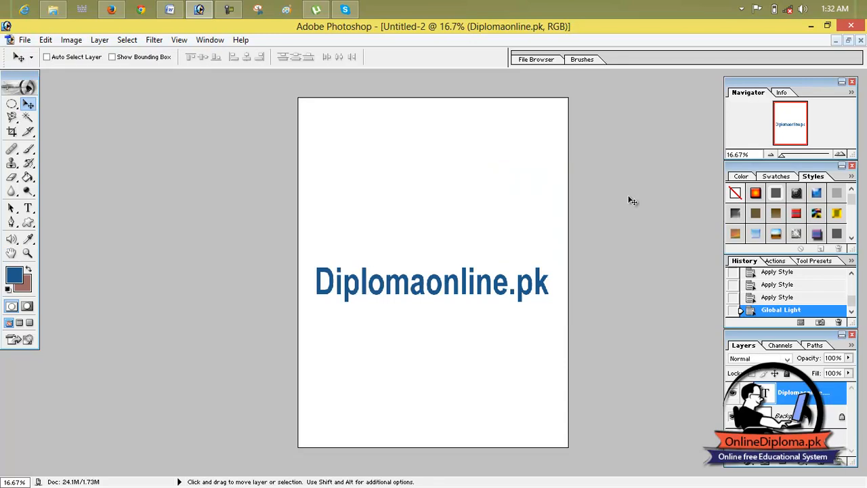
click(149, 38)
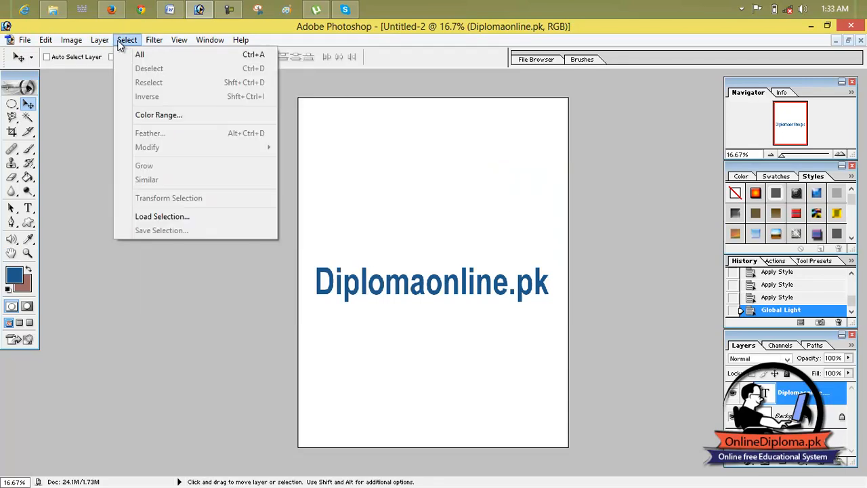
mouse_move(102, 41)
mouse_move(135, 115)
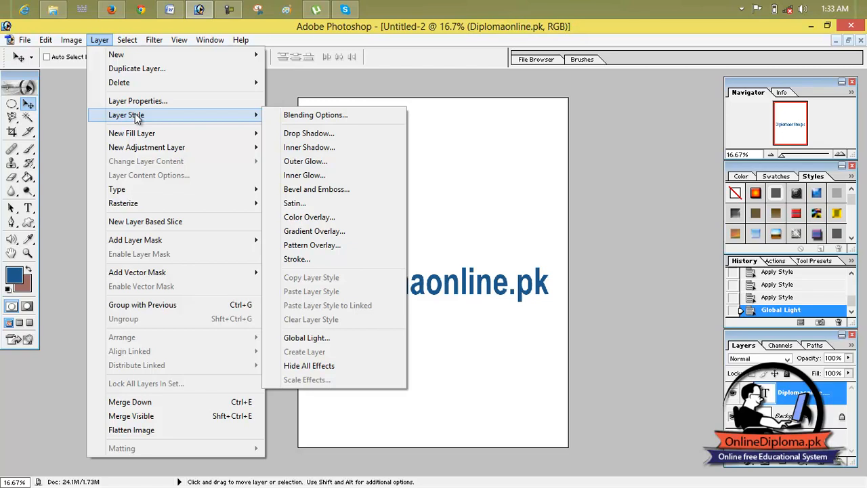
click(434, 298)
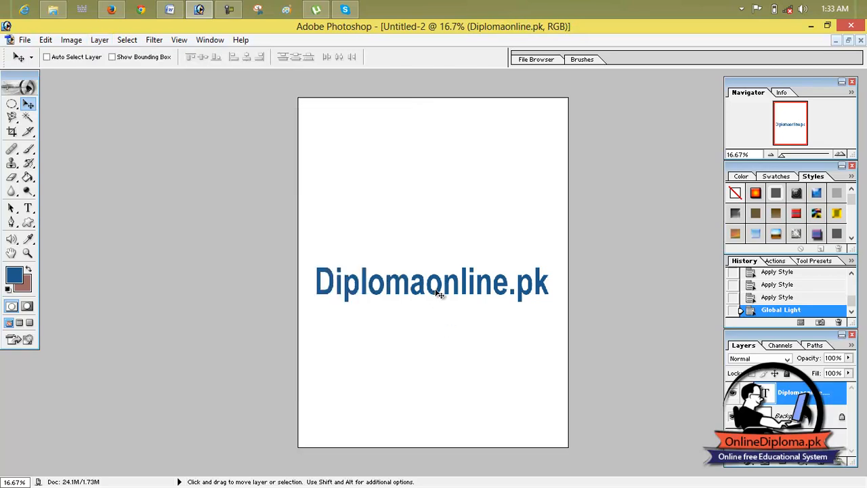
click(126, 40)
mouse_move(102, 42)
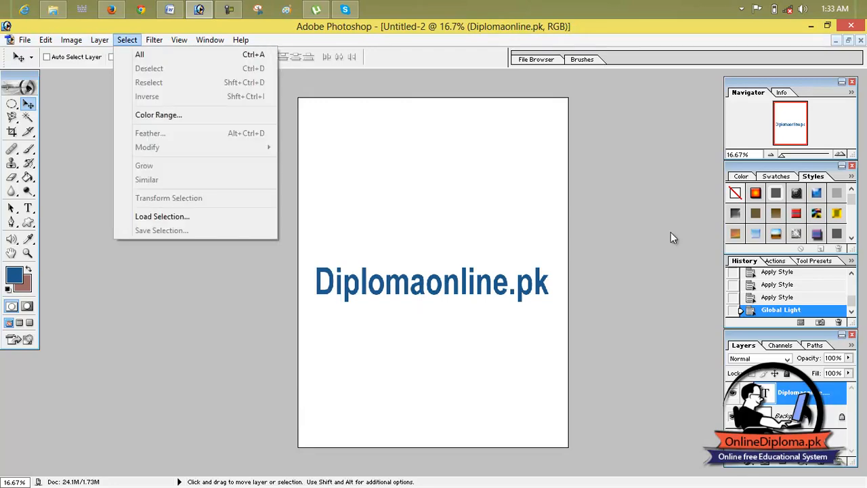
- Apply a multicoloured bevelled gradient preset style to the Diplomaonline.pk text in Untitled-2 and copy its layer style
click(795, 216)
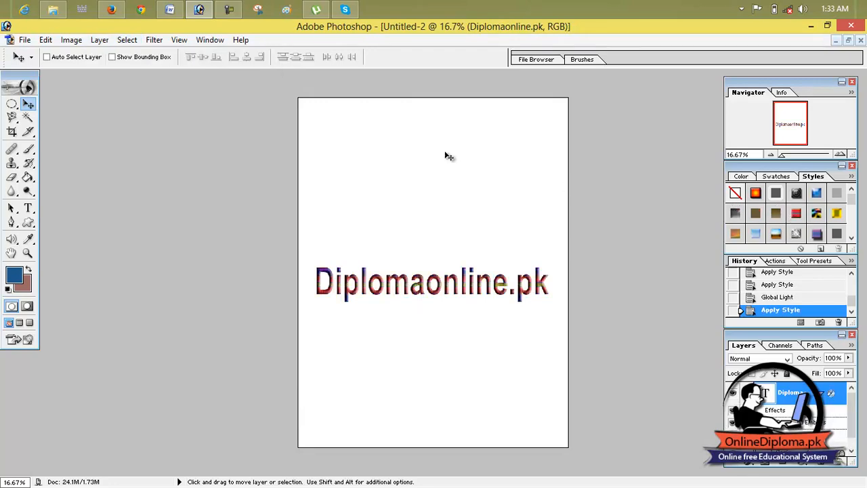
click(155, 40)
mouse_move(95, 42)
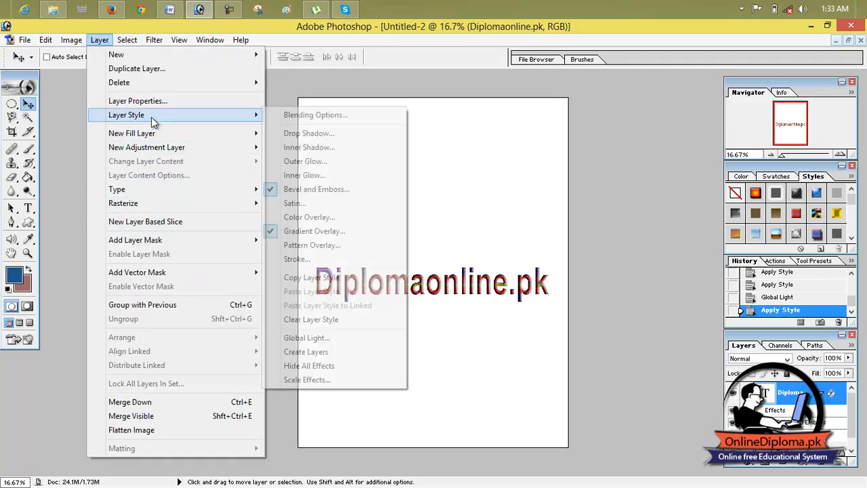
click(333, 283)
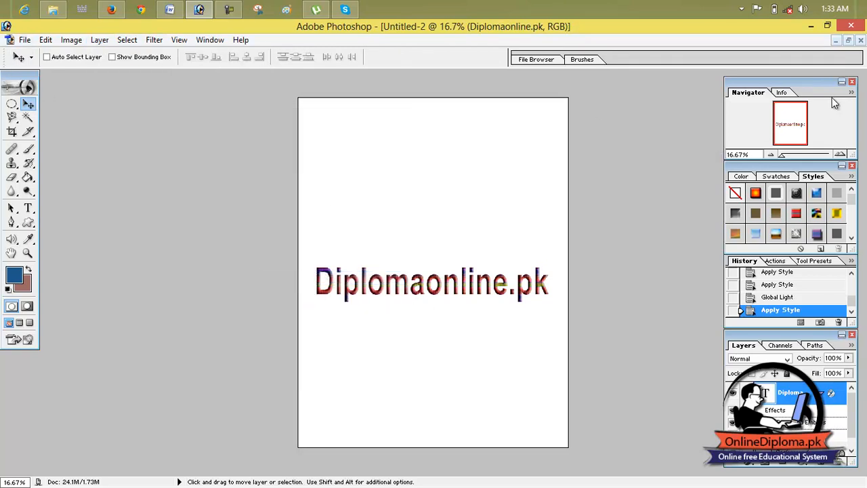
- Switch to the Untitled-1 document and paste the copied layer style onto its Diplomaonline.pk text layer
click(849, 40)
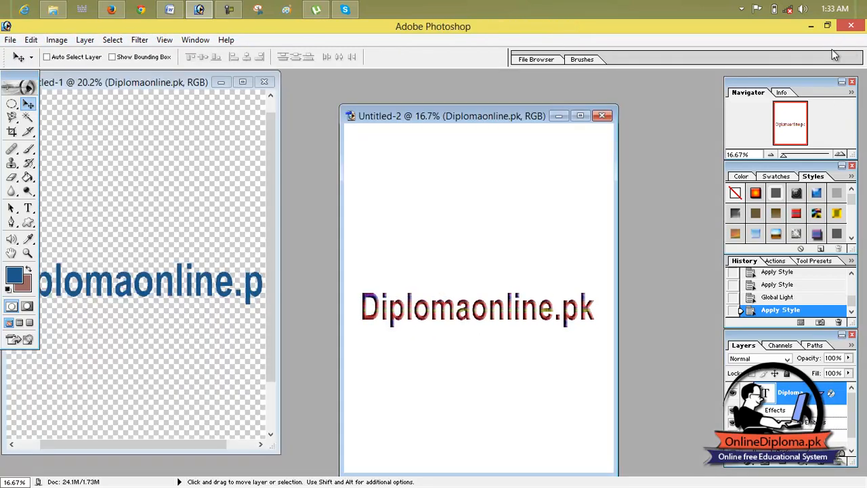
click(242, 82)
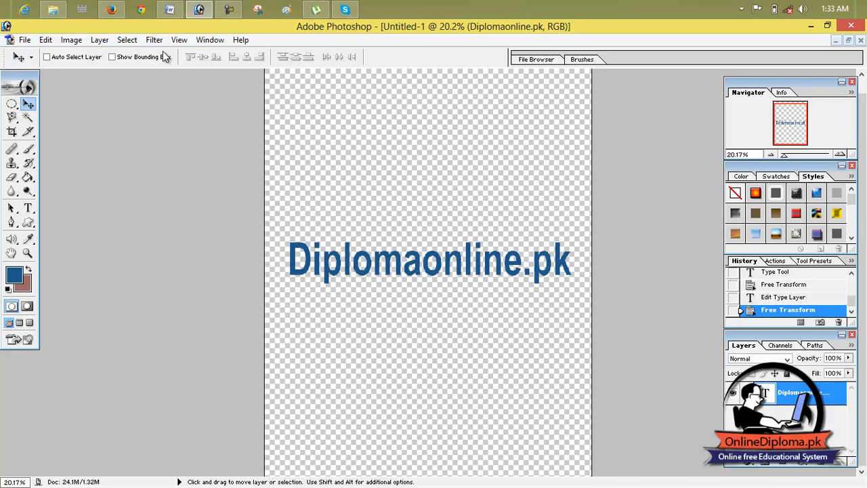
click(127, 40)
mouse_move(100, 42)
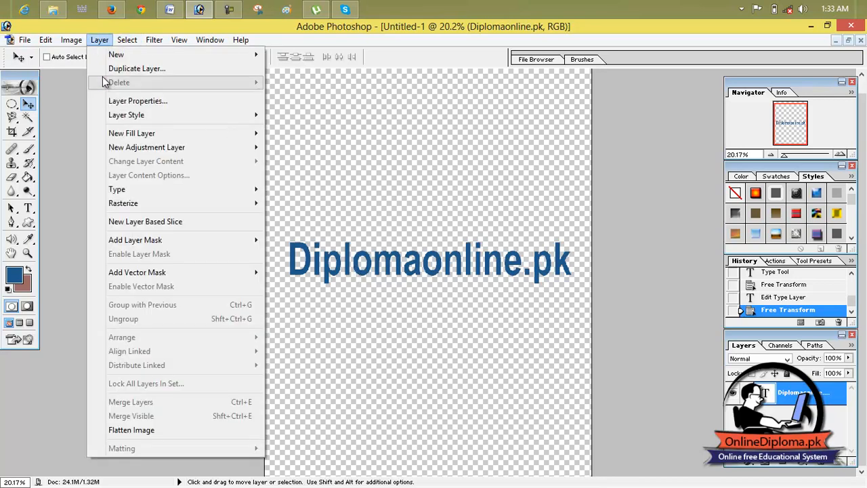
mouse_move(136, 118)
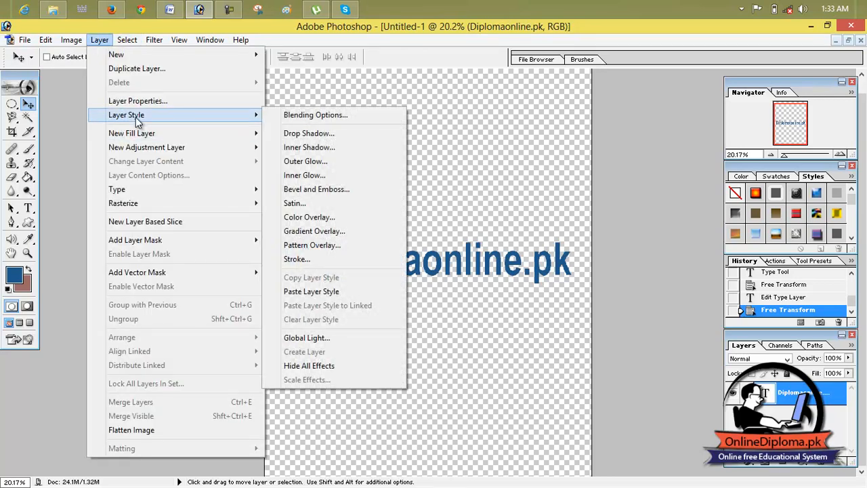
click(336, 291)
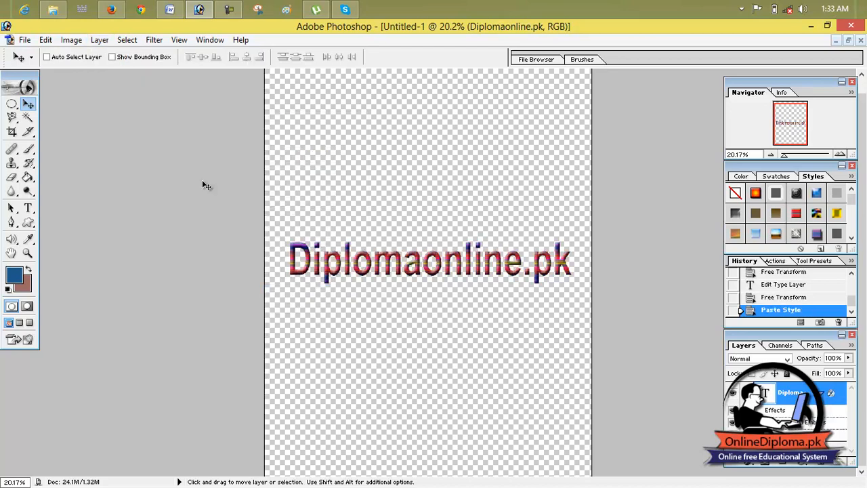
- Clear the layer style from the text in Untitled-1, minimize that document and return to Untitled-2 maximized
click(126, 40)
click(105, 41)
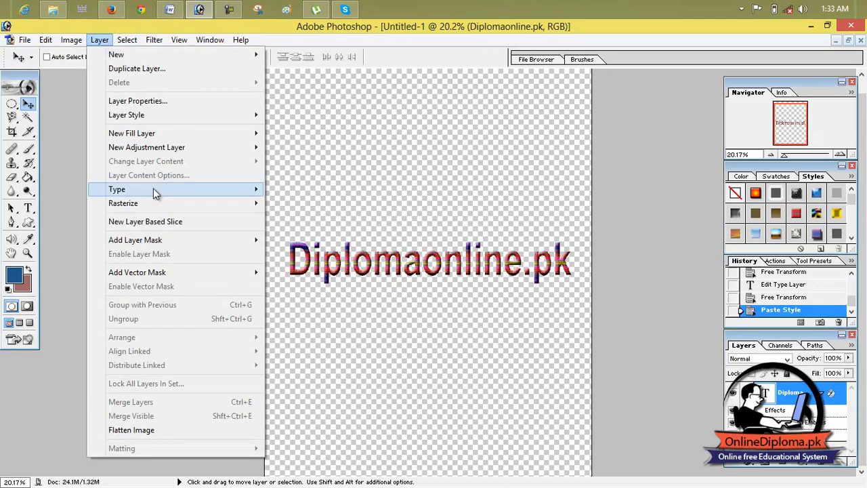
mouse_move(177, 119)
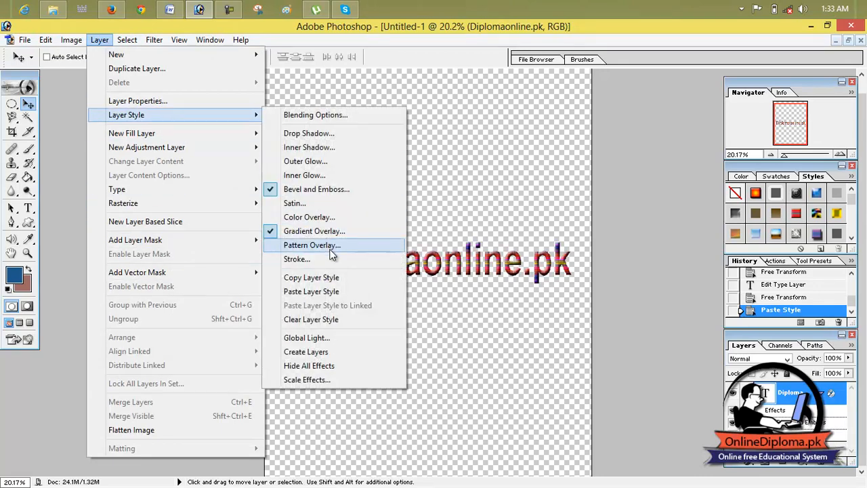
click(341, 321)
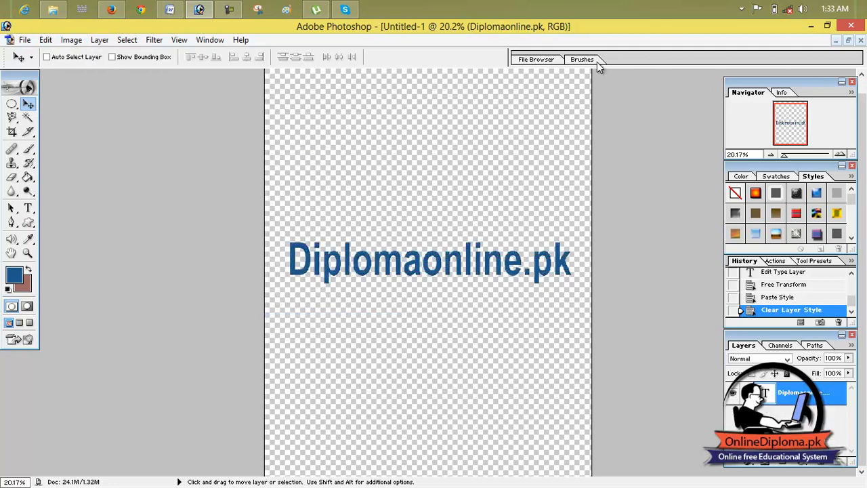
click(835, 41)
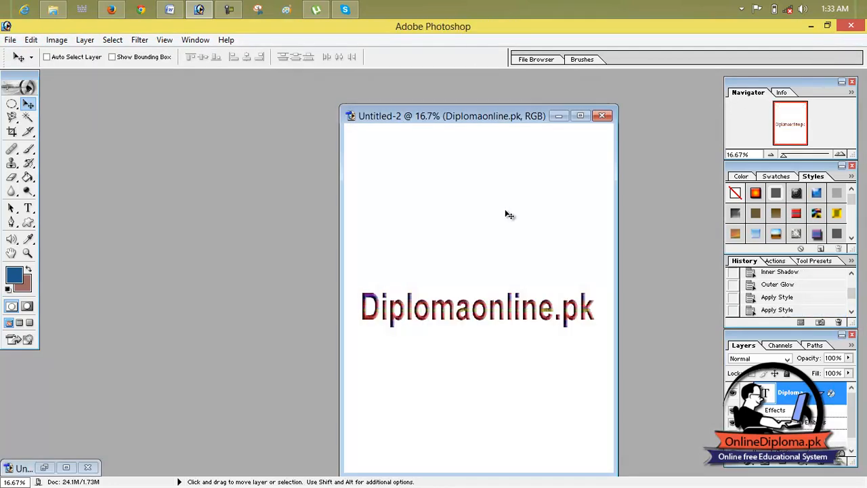
click(586, 117)
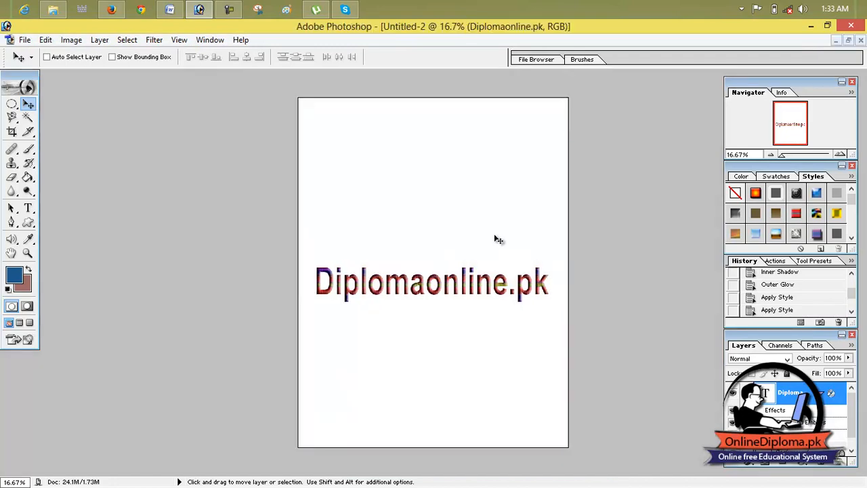